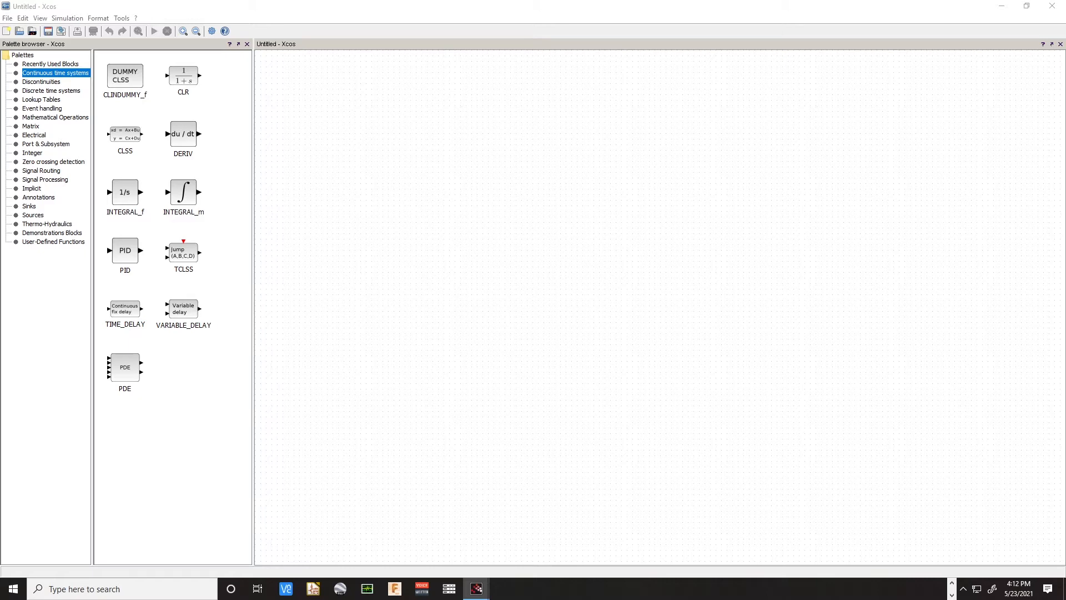
Save the empty diagram in the Projects folder as ImpulseRespnse, using the Xcos file (*.xcos) format
left_click(444, 147)
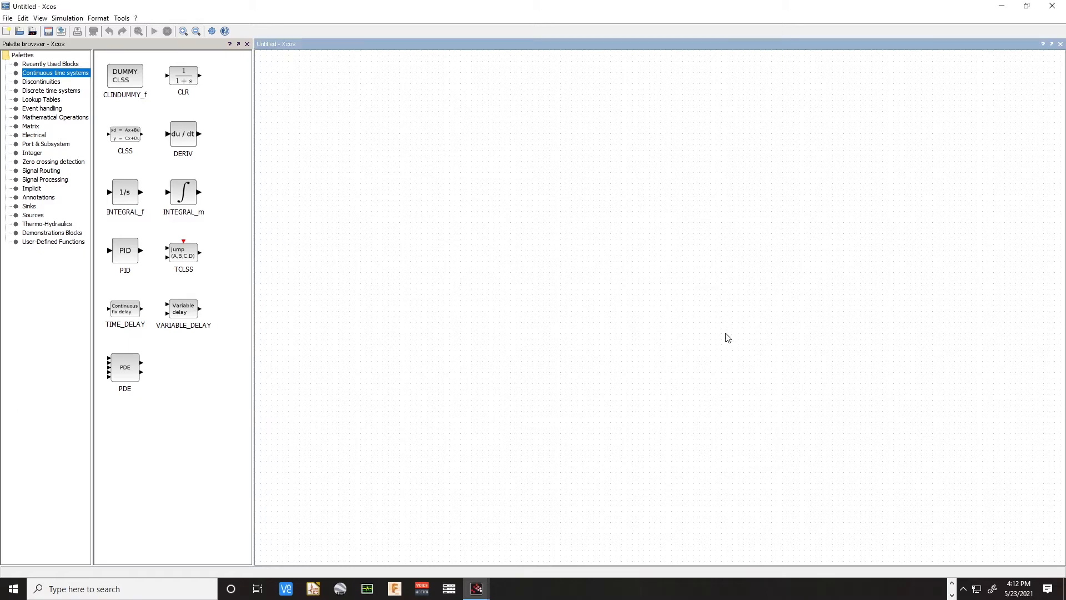
left_click(48, 31)
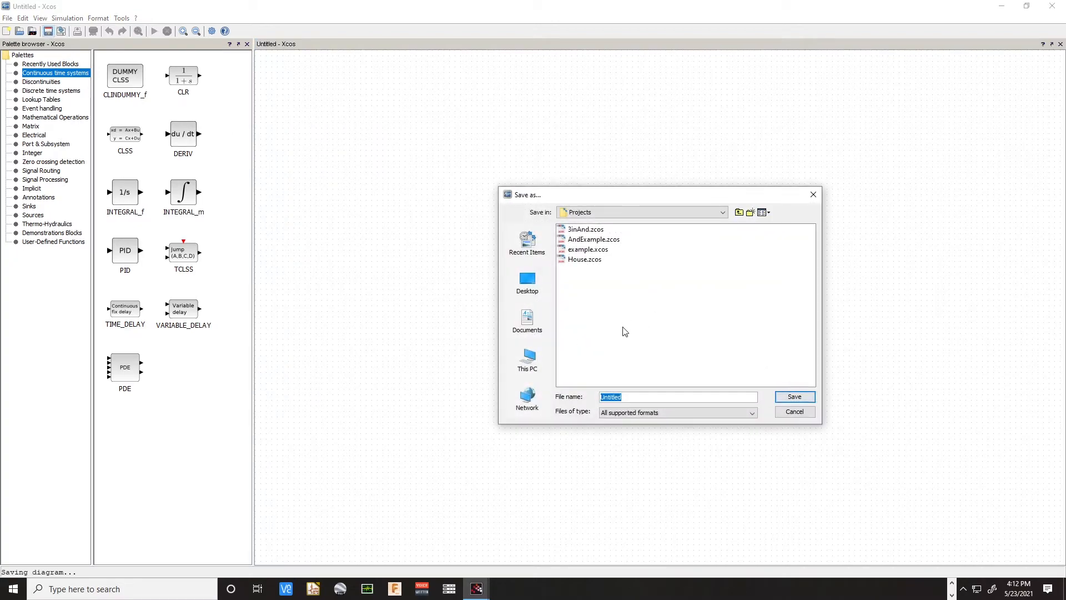
left_click(642, 398)
double_click(646, 397)
type("ImpulseRe")
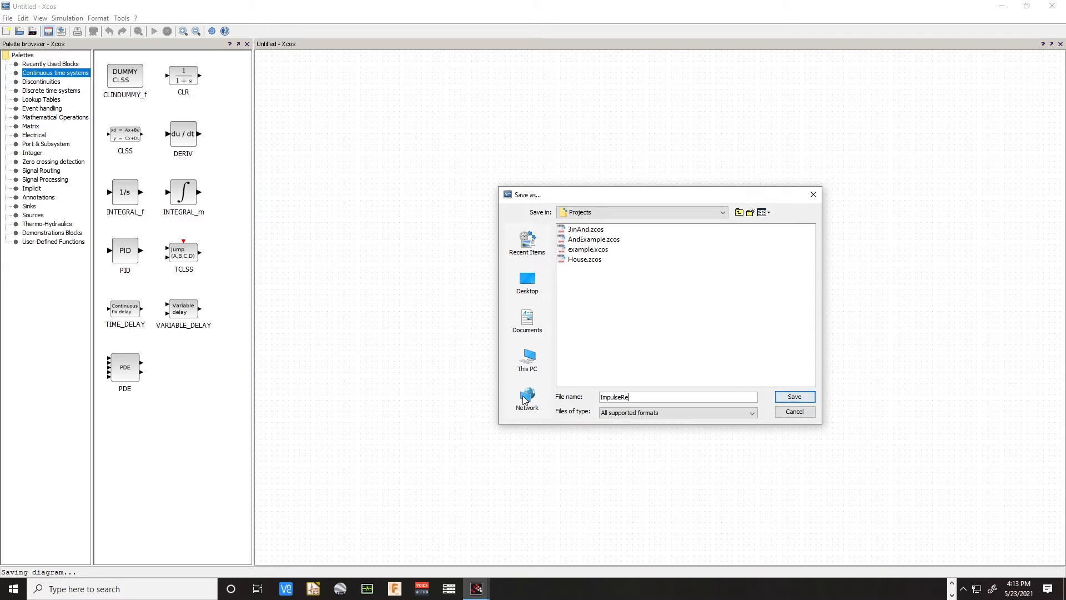
type("spnse")
left_click(672, 414)
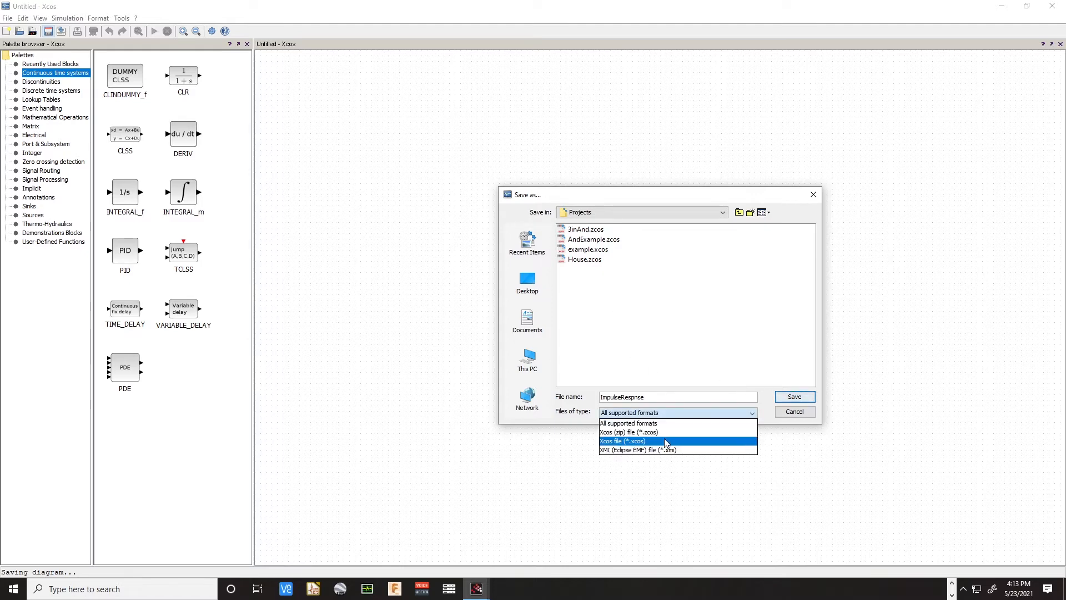
left_click(664, 440)
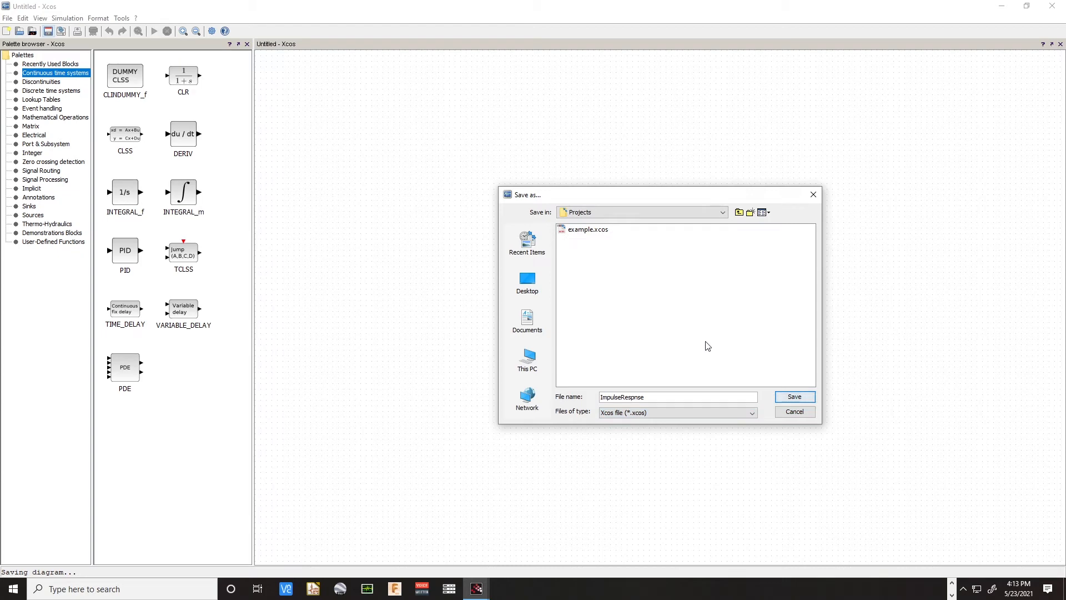
left_click(796, 397)
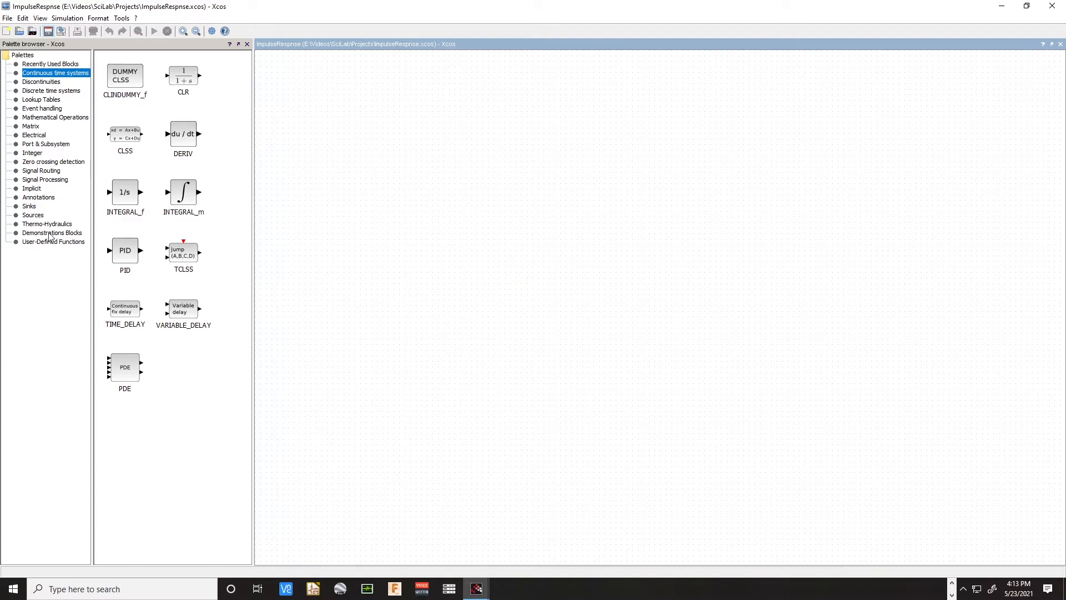
Add a STEP_FUNCTION source block to the diagram and shift it slightly up
left_click(34, 216)
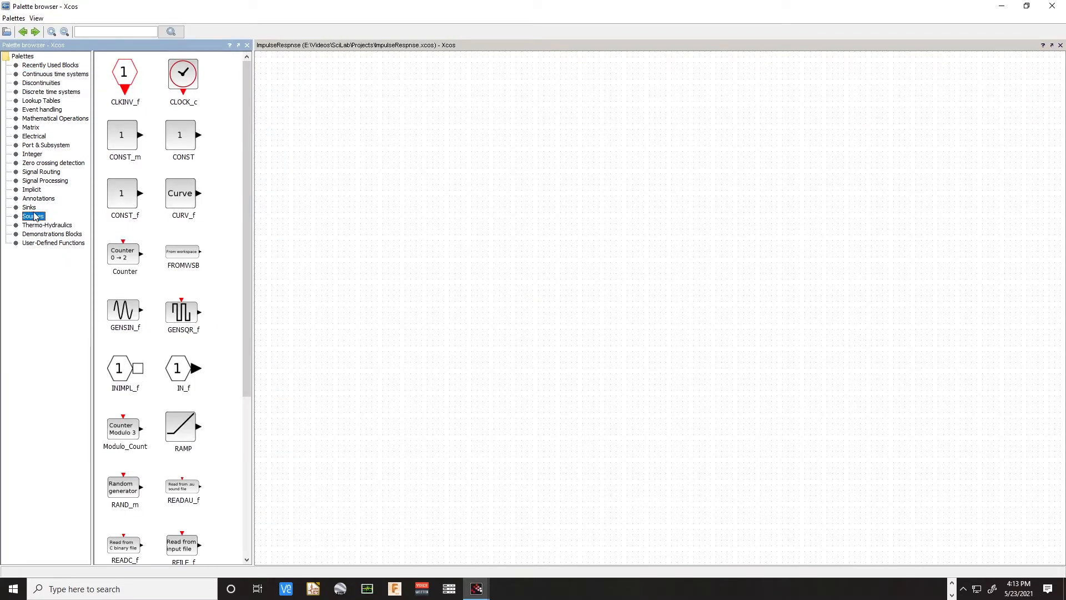
scroll(182, 270, "down", 3)
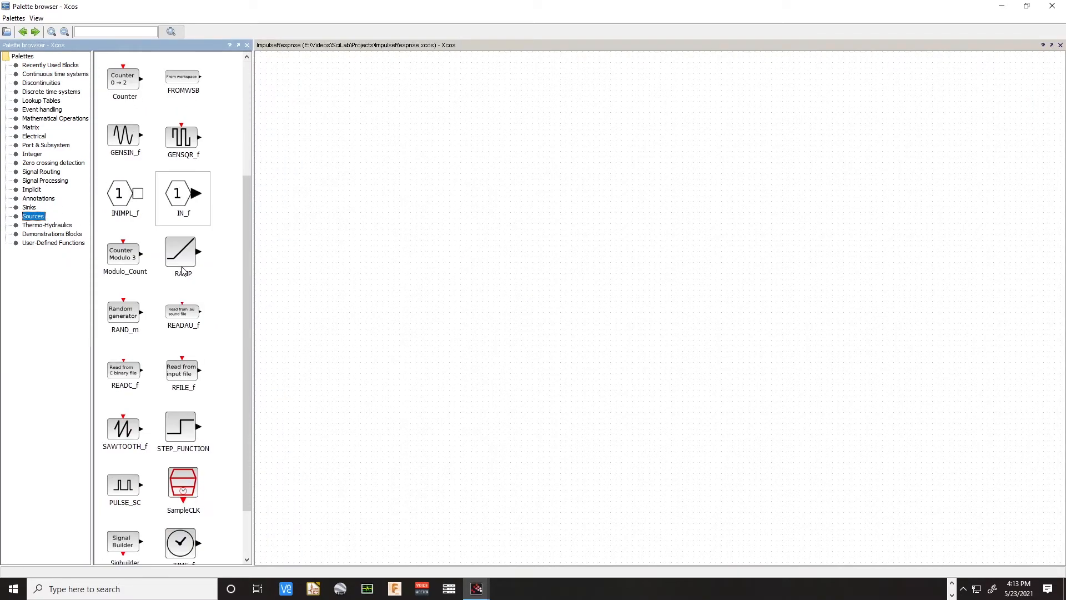
scroll(183, 271, "down", 1)
left_click_drag(183, 379, 317, 329)
left_click_drag(312, 255, 312, 253)
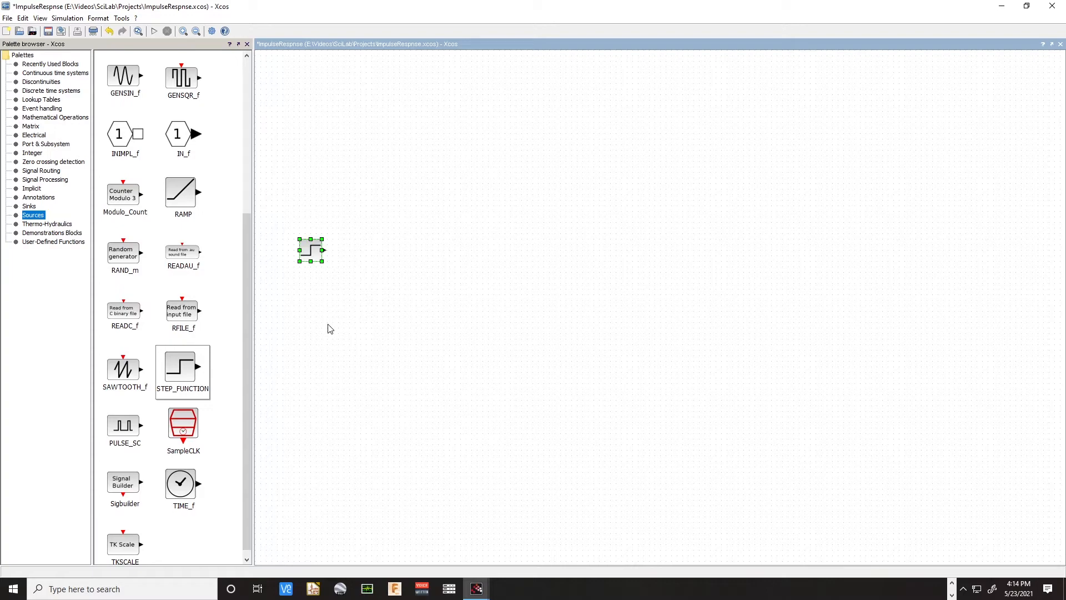
left_click_drag(308, 252, 301, 236)
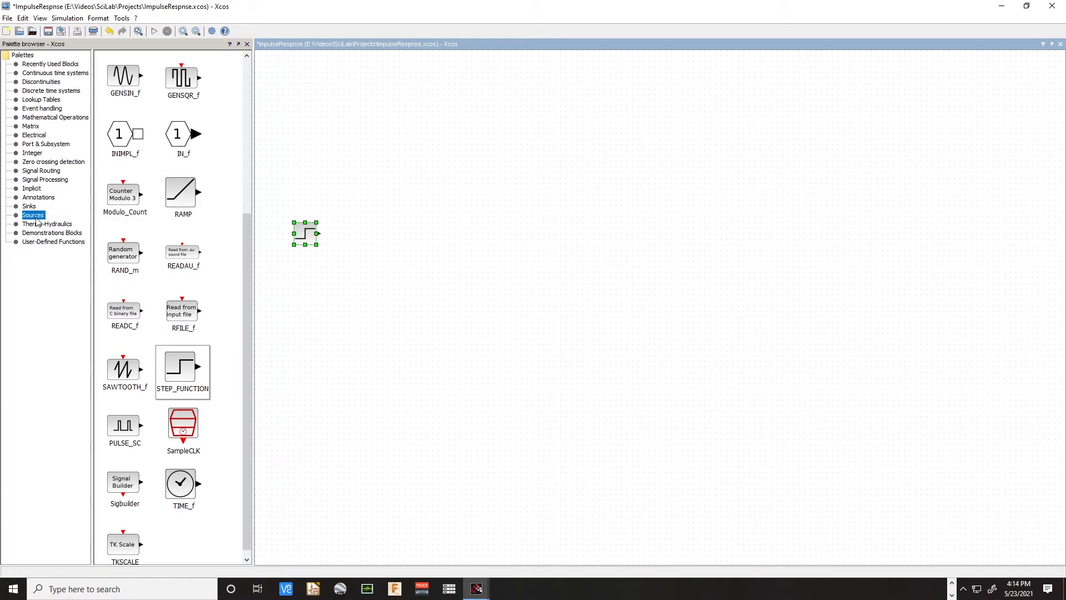
Add a CLOCK_c source block above and to the right of the step block
scroll(166, 181, "up", 5)
left_click_drag(183, 74, 487, 100)
left_click_drag(429, 134, 426, 143)
scroll(402, 191, "up", 2)
scroll(402, 191, "up", 1)
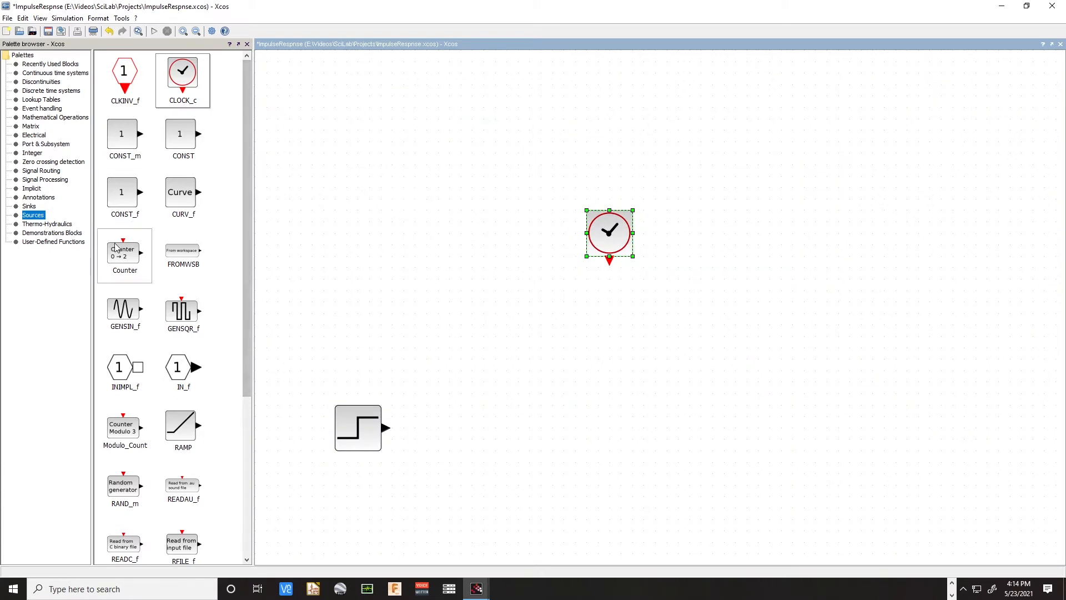
Add a CSCOPE sink block below the clock and a CLR transfer function block between the step block and the scope
left_click(35, 207)
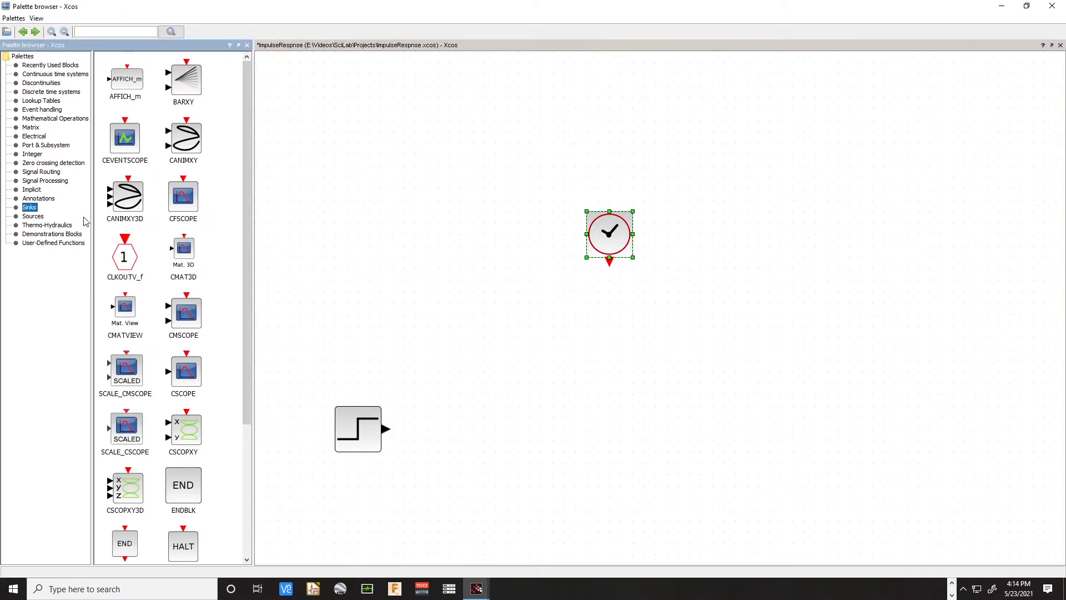
left_click_drag(186, 359, 603, 430)
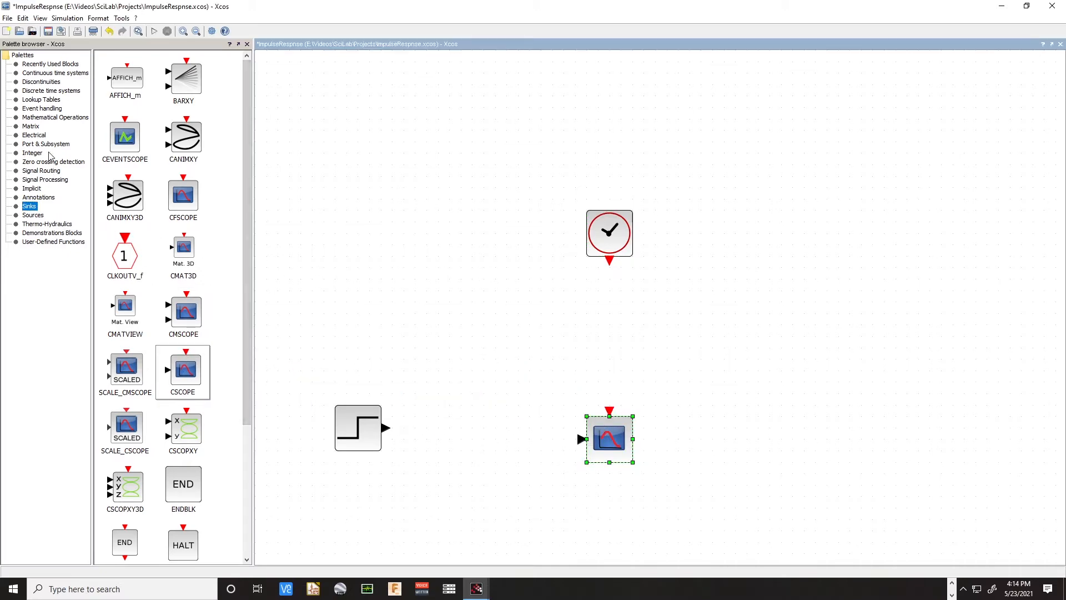
left_click(38, 74)
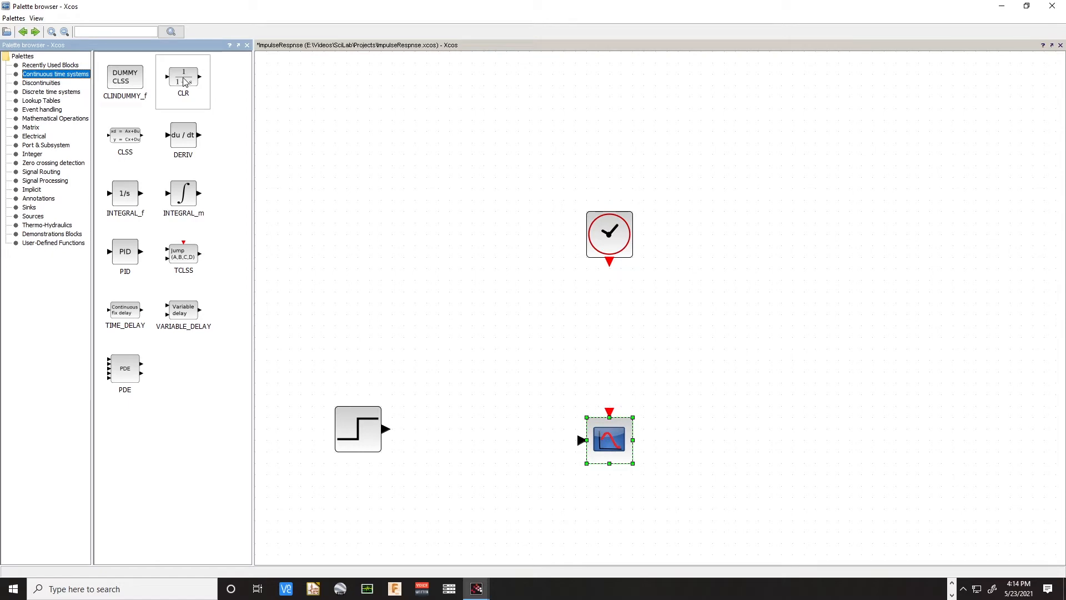
left_click_drag(184, 81, 481, 430)
Nudge the scope block up so its input lines up with the CLR block's output
left_click(622, 440)
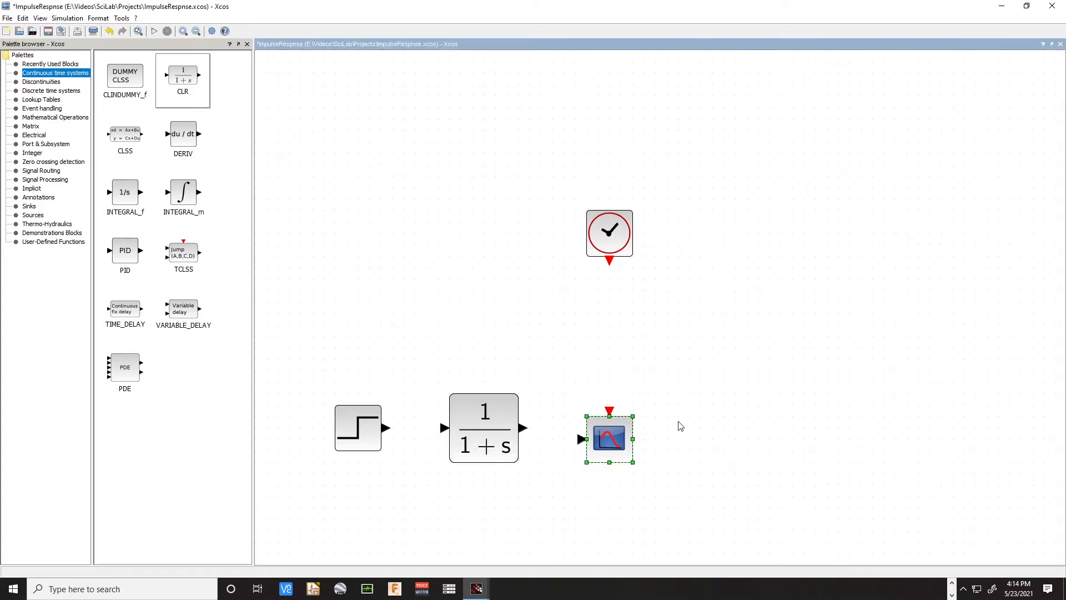
key("Up")
key("Up")
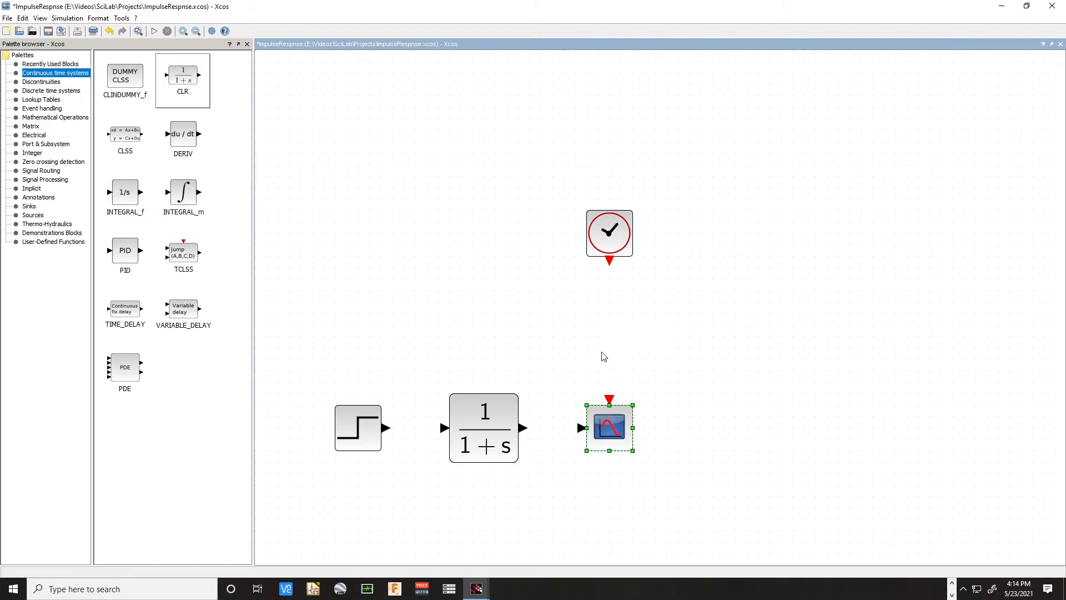
Set the CLR block's numerator to 2 + s and its denominator to 2 + 4*s + s^2
left_click(506, 449)
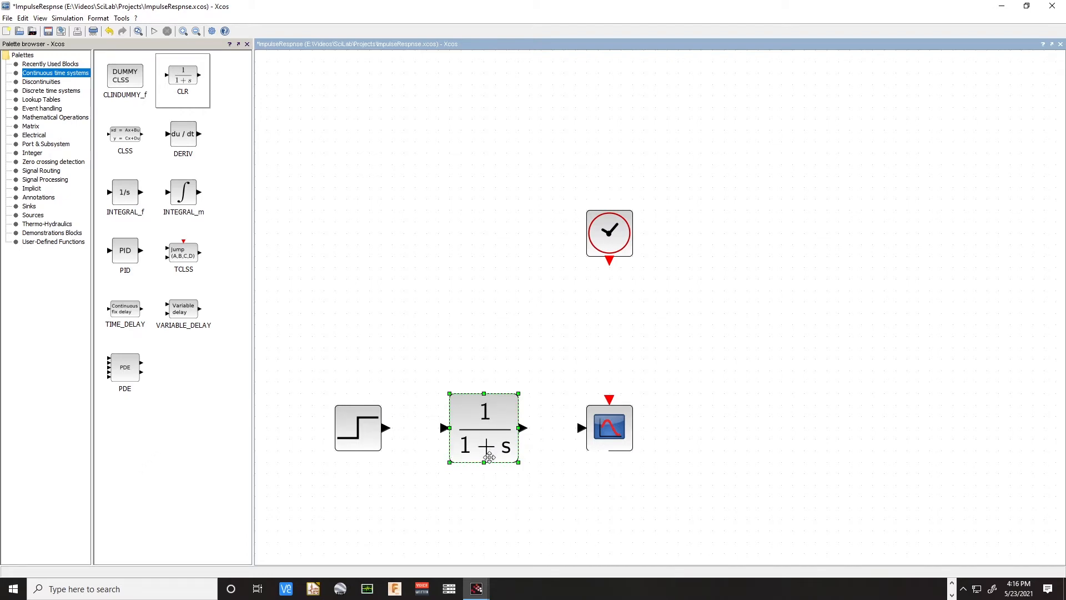
mouse_move(488, 460)
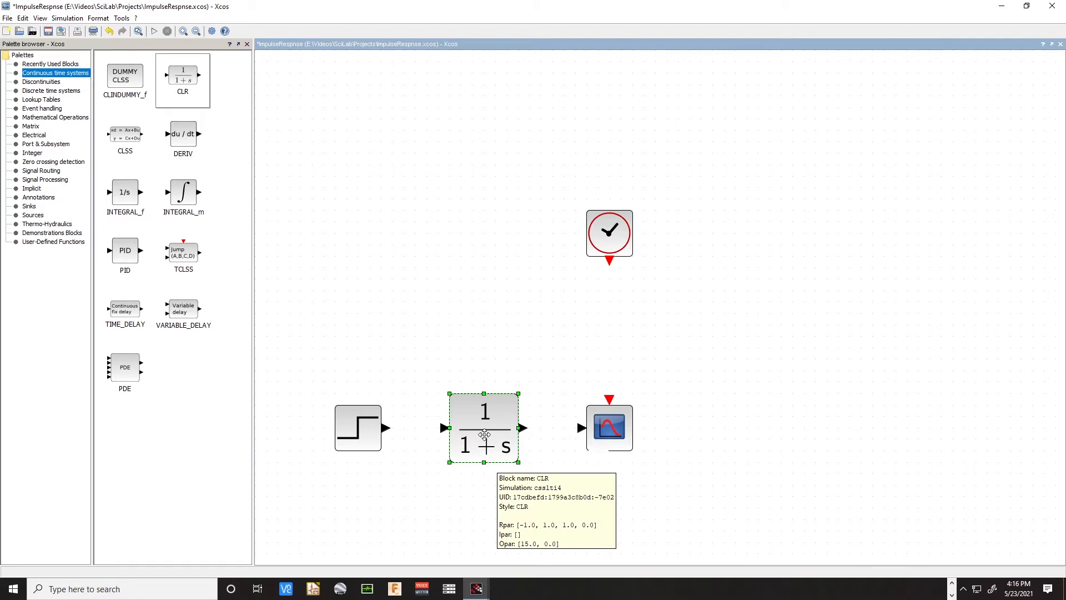
double_click(485, 435)
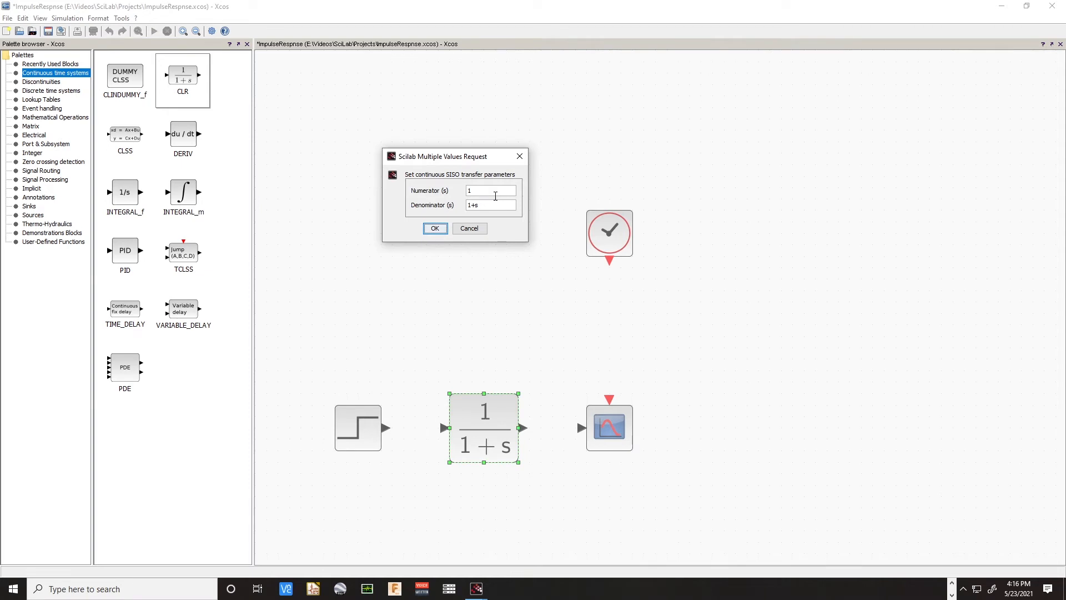
left_click(493, 194)
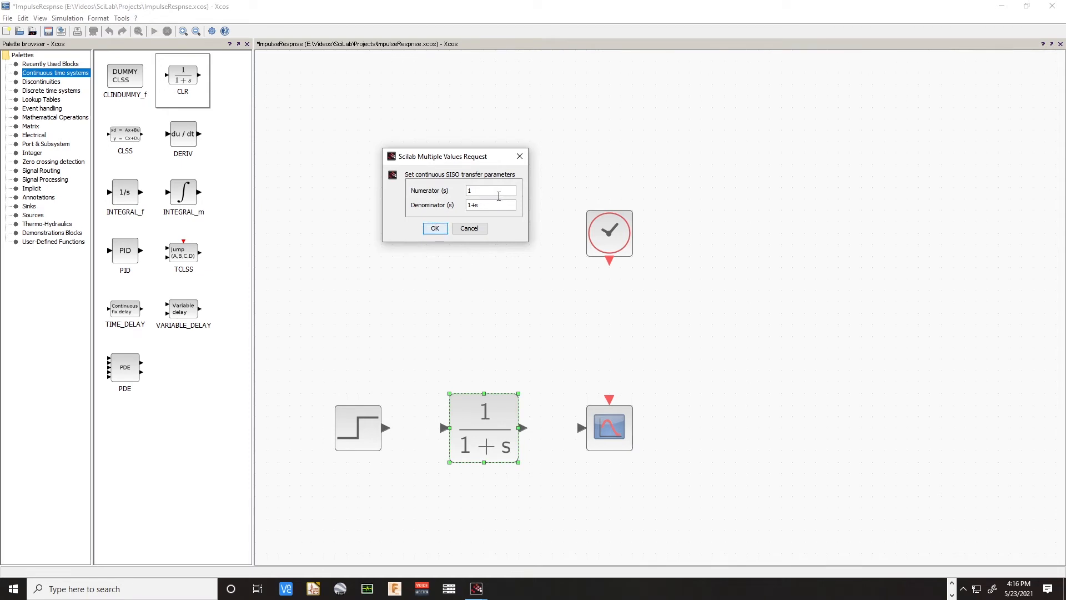
type("2 + s")
left_click_drag(493, 206, 450, 207)
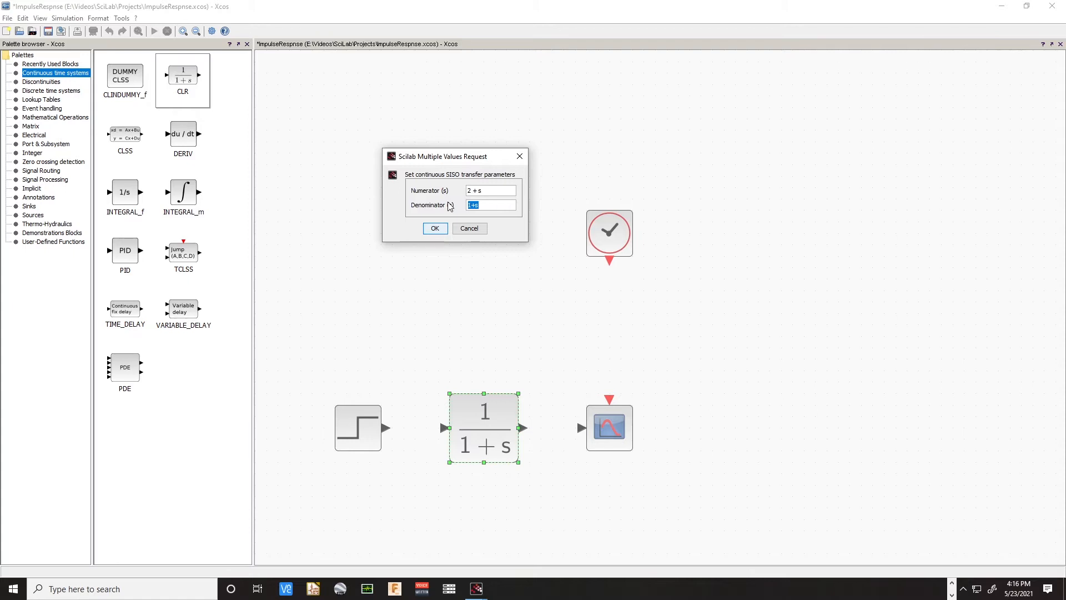
type("2")
type(" + ")
type("s")
type("*s ")
type("+ s^2")
left_click(434, 228)
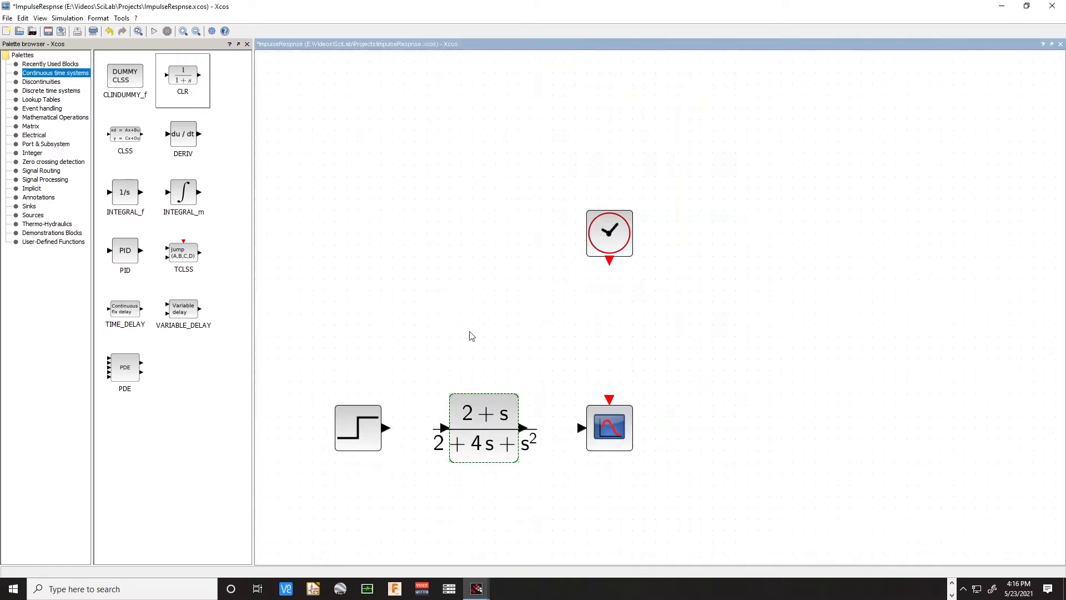
Move the scope and clock farther right, keeping them vertically aligned, and widen the CLR block to fit its whole fraction
left_click_drag(611, 415, 680, 414)
left_click_drag(622, 245, 702, 248)
left_click(494, 420)
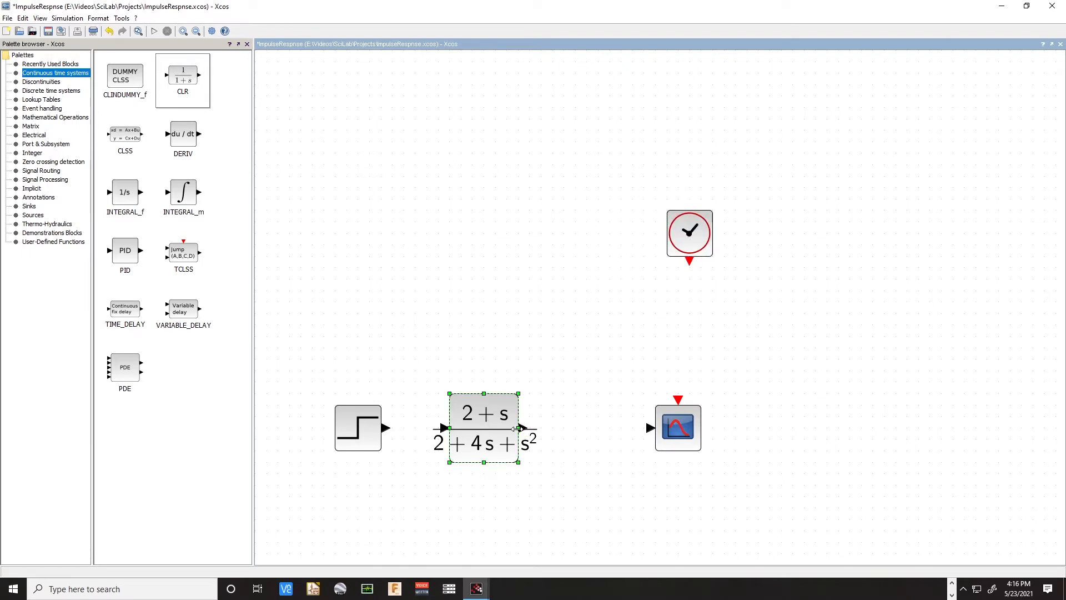
left_click_drag(519, 428, 602, 428)
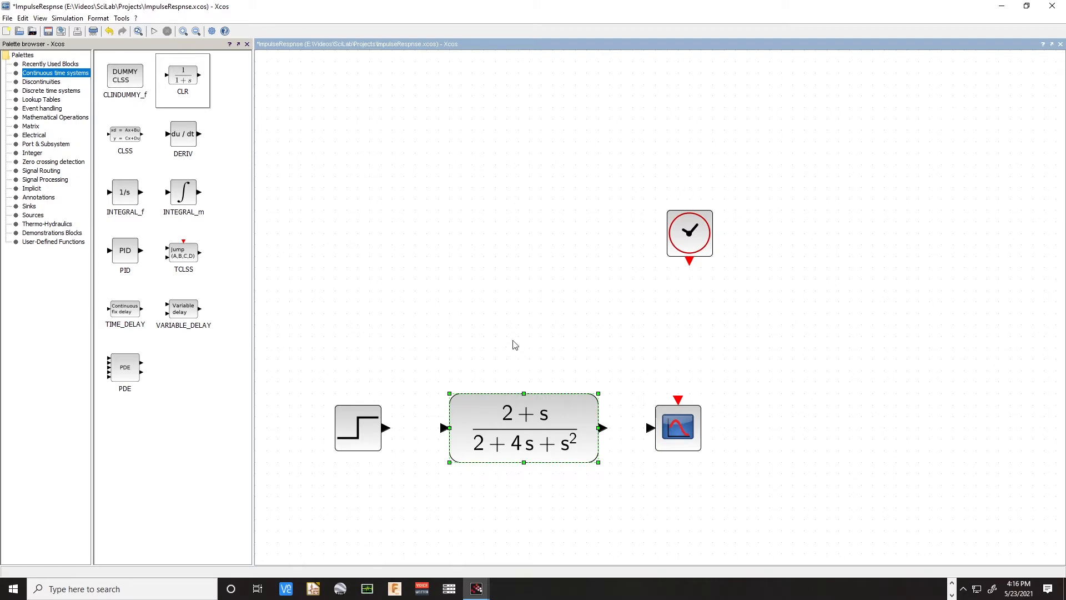
left_click(682, 433)
left_click_drag(682, 433, 694, 433)
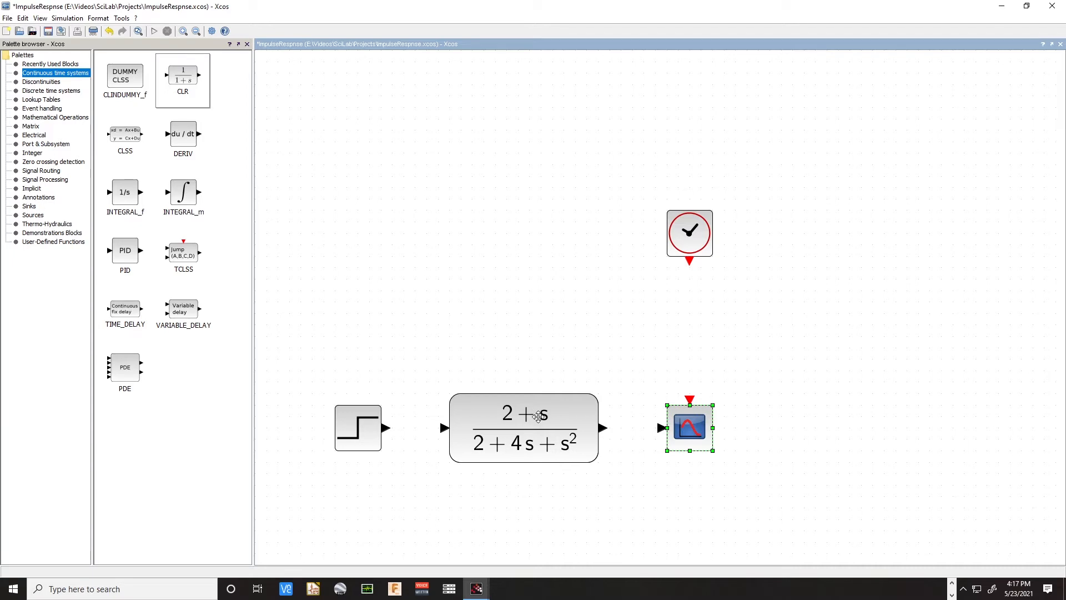
mouse_move(555, 417)
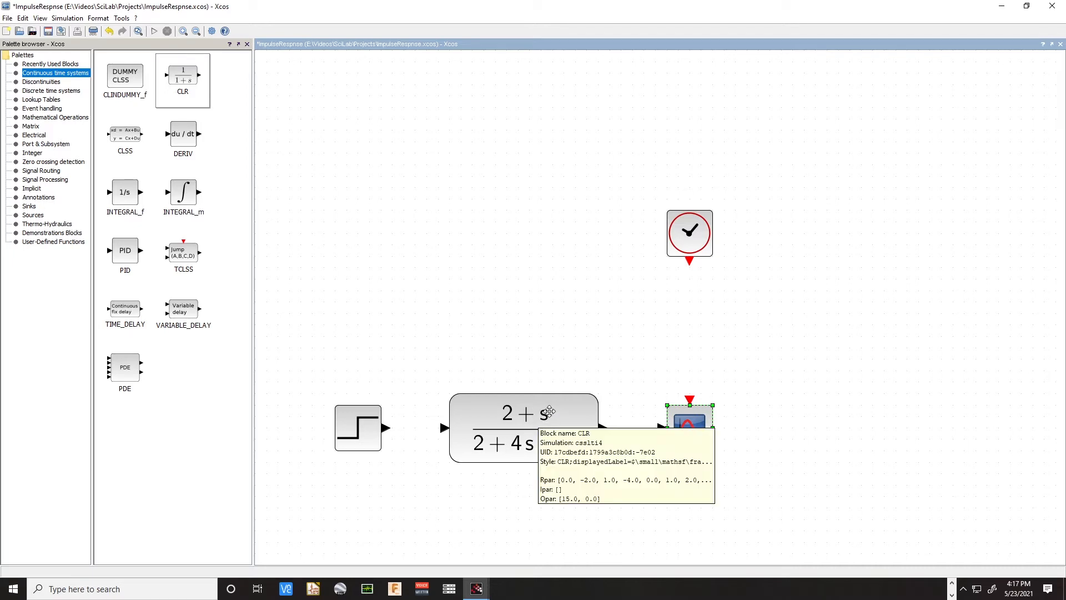
left_click(500, 451)
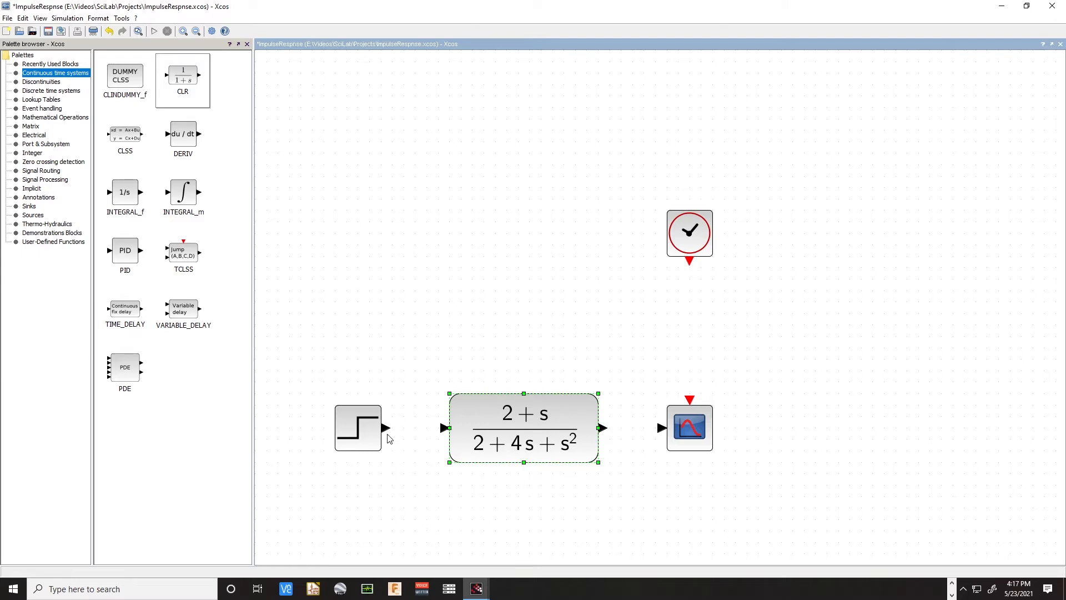
Connect the step block to the CLR block, the CLR block to the scope, and the clock to the scope's event input
left_click_drag(387, 427, 443, 429)
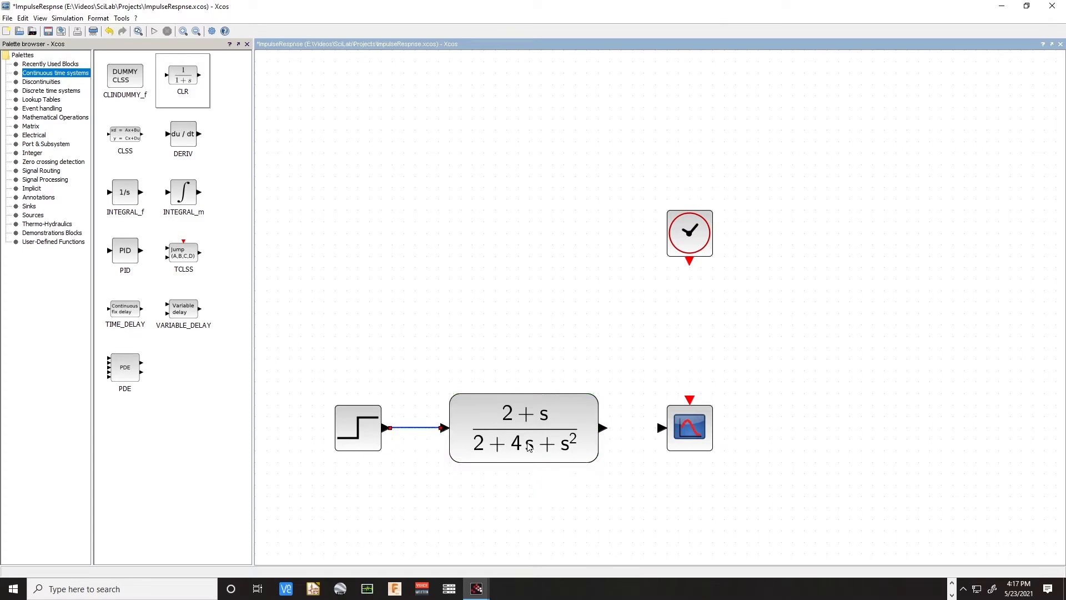
left_click_drag(603, 429, 665, 422)
left_click_drag(691, 261, 694, 403)
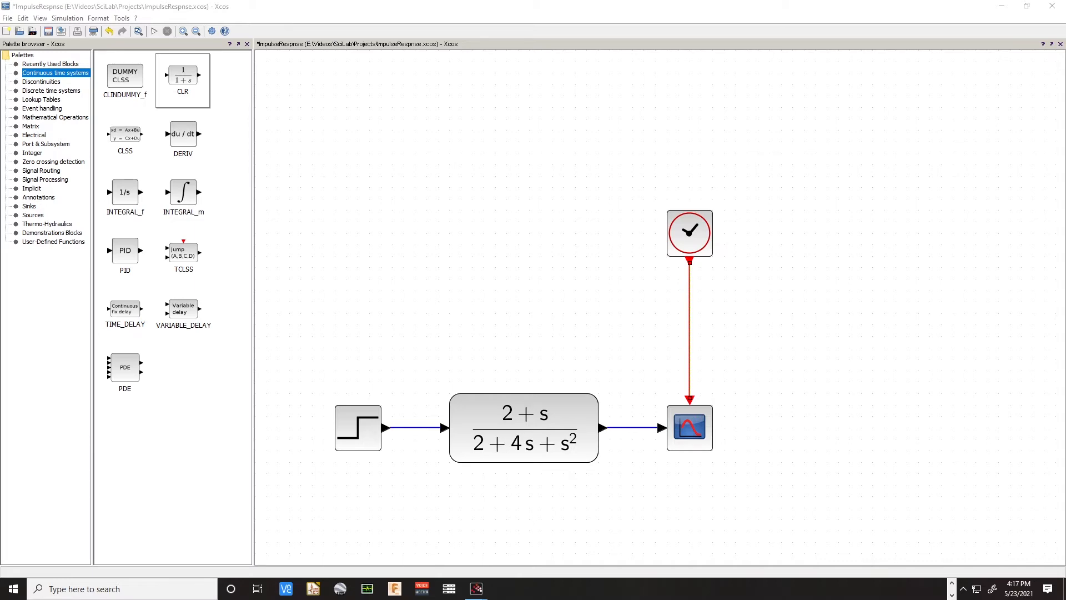
Set the simulation's final integration time to 5
left_click(61, 23)
left_click(72, 29)
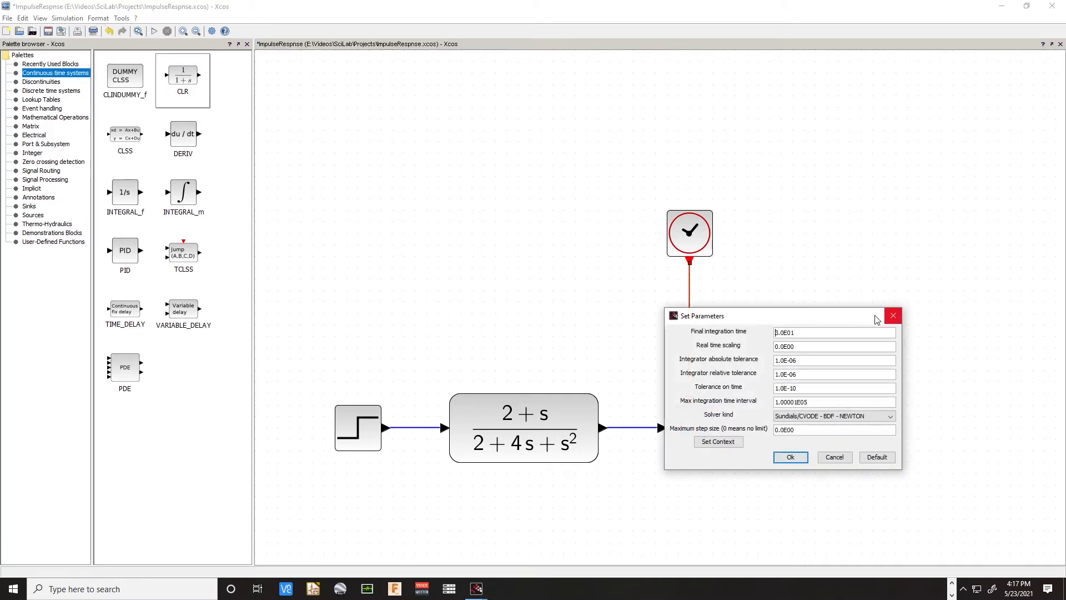
double_click(810, 333)
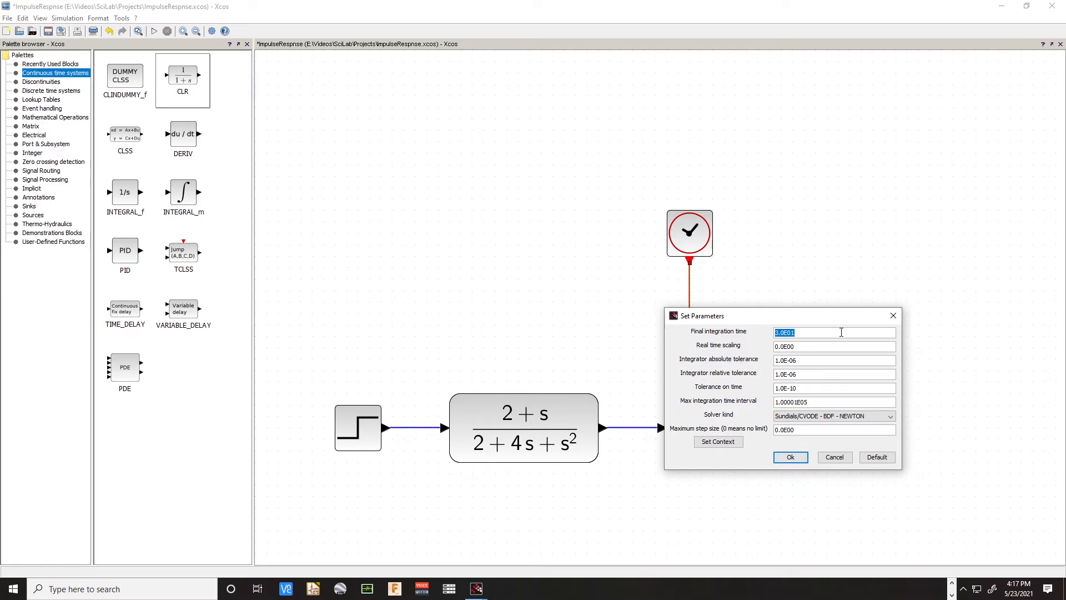
type("5")
left_click(791, 457)
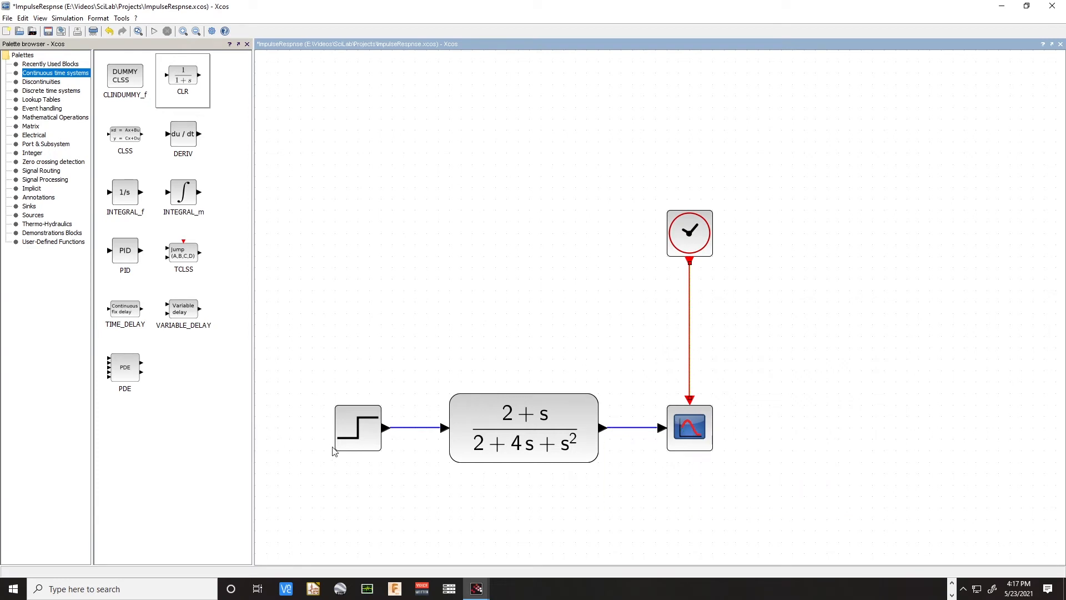
Accept the step block's existing parameters, and configure the scope with Ymin 0, a lower Ymax and a refresh period of 10
double_click(352, 434)
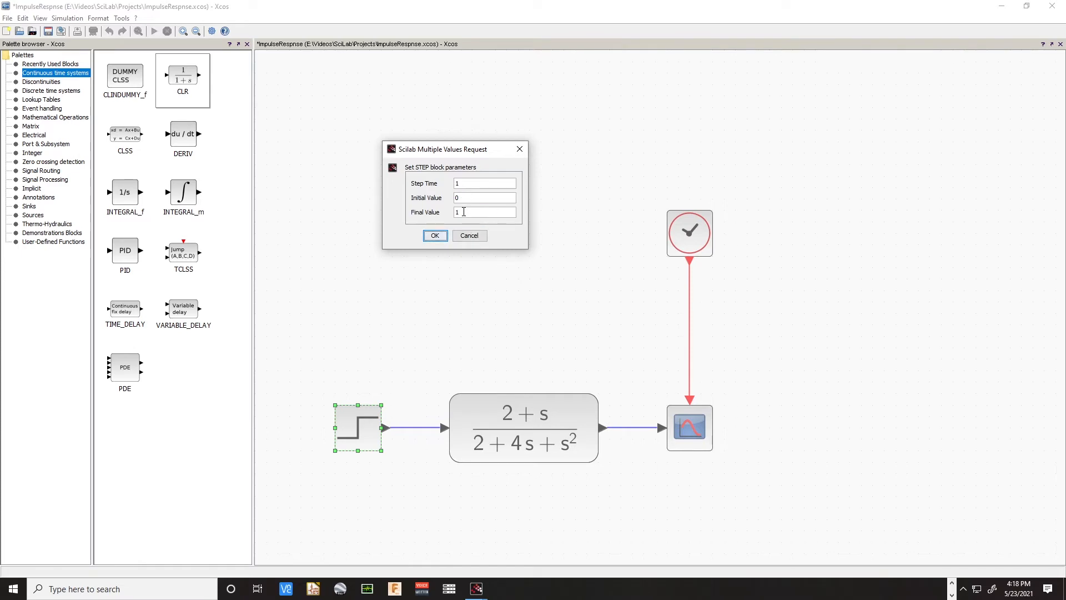
left_click(435, 236)
double_click(706, 431)
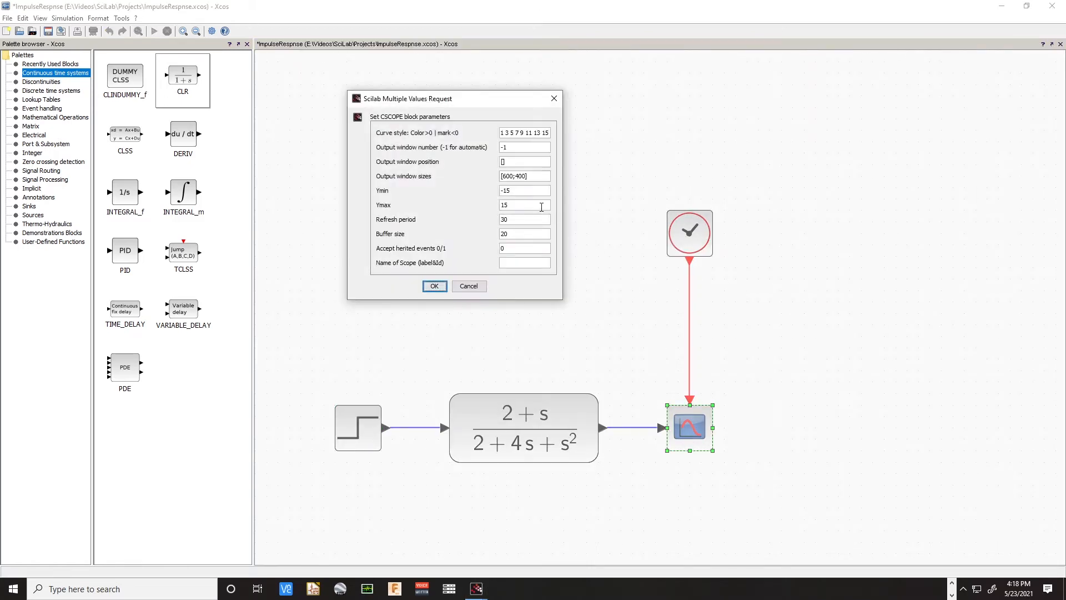
left_click_drag(526, 191, 485, 182)
type("1.2")
type("0")
left_click_drag(522, 207, 470, 205)
type("1.")
left_click_drag(516, 221, 483, 215)
type("10")
left_click(435, 286)
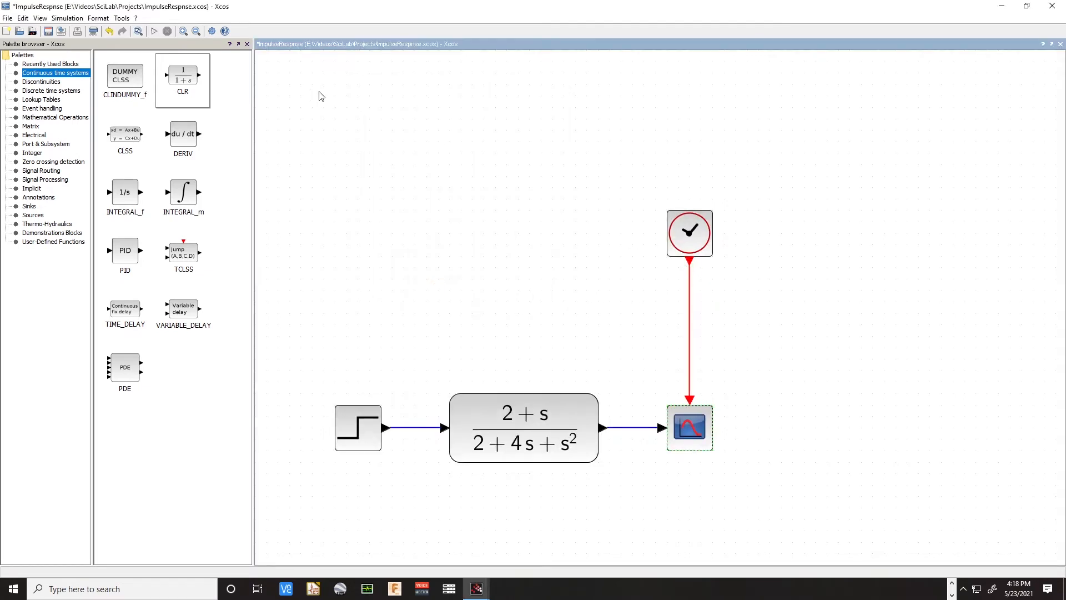
Set the simulation's final integration time to 10
left_click(68, 18)
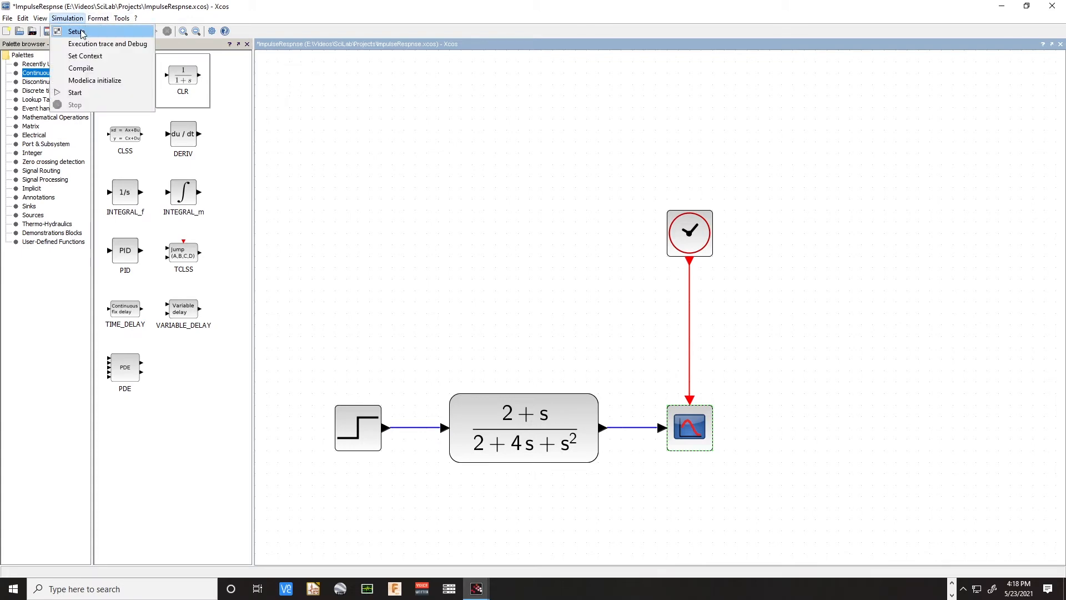
left_click(80, 31)
left_click_drag(816, 334, 738, 335)
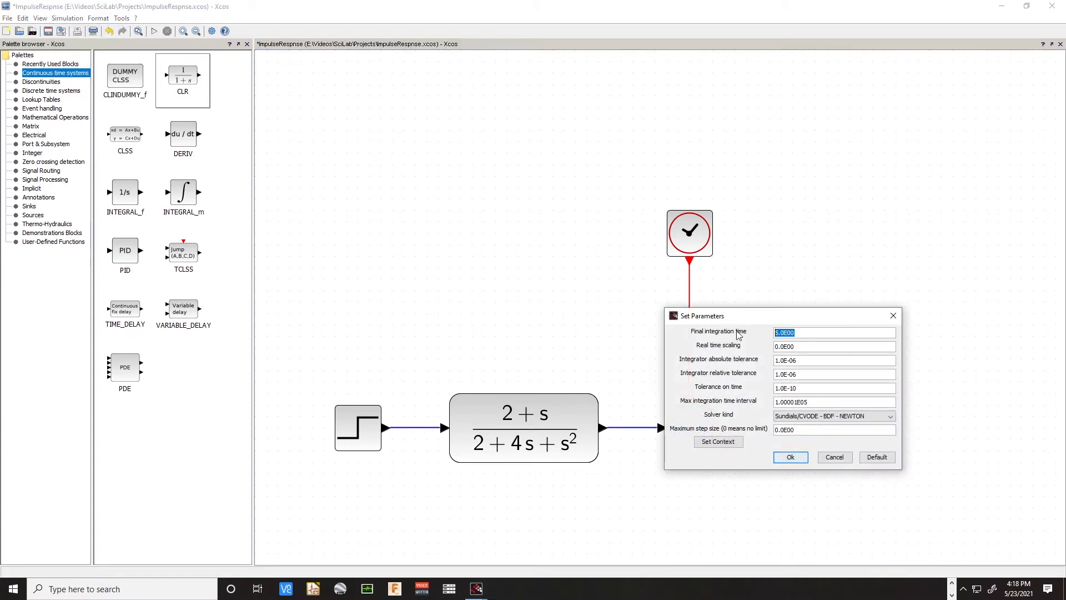
type("10")
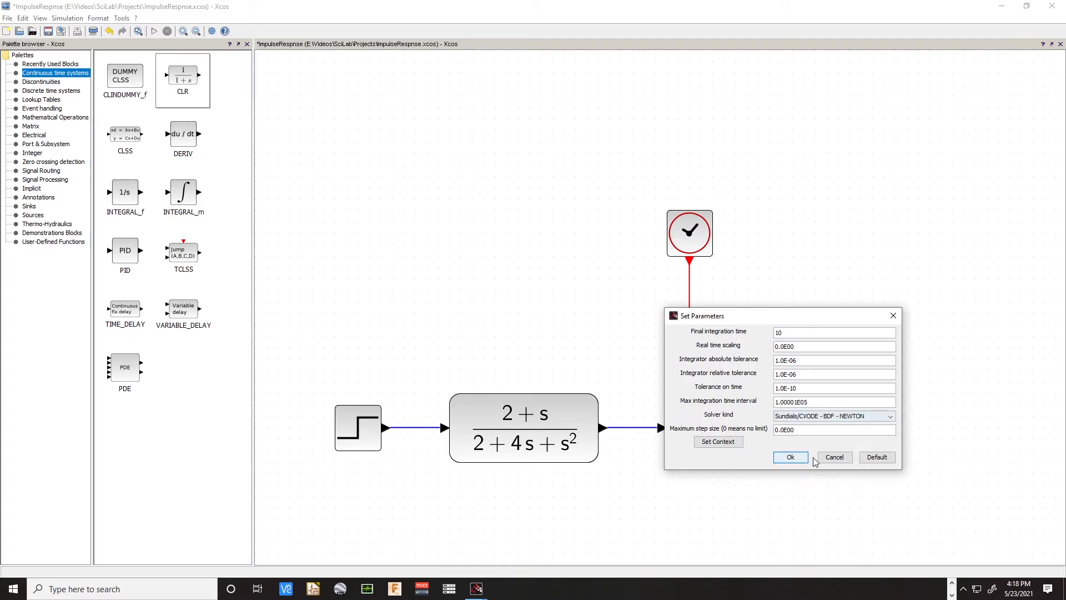
left_click(796, 458)
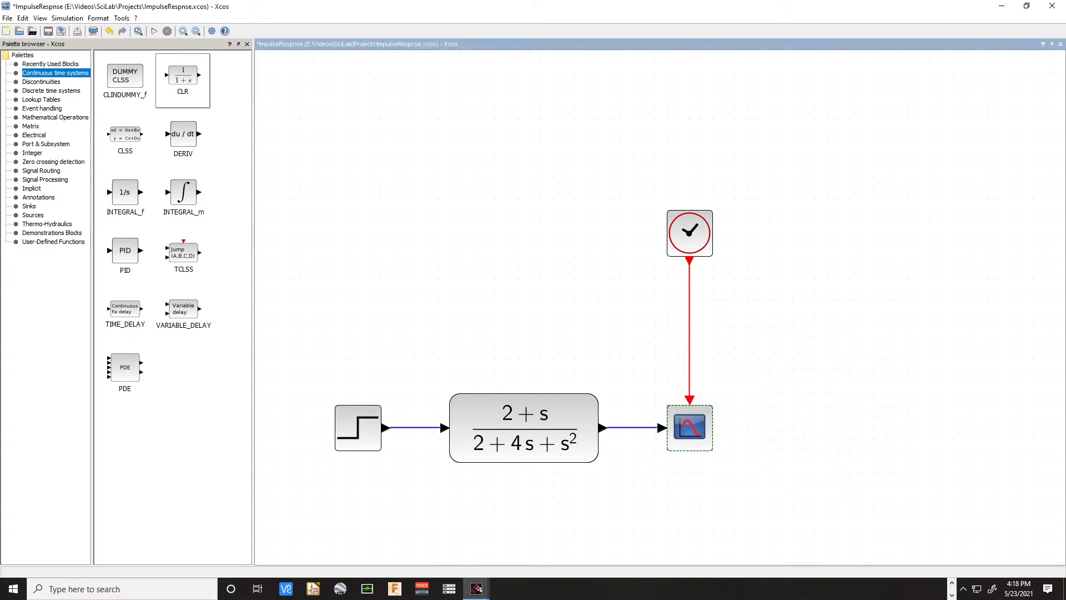
Review and accept the existing parameters of the step, clock and scope blocks, and save the diagram
double_click(358, 427)
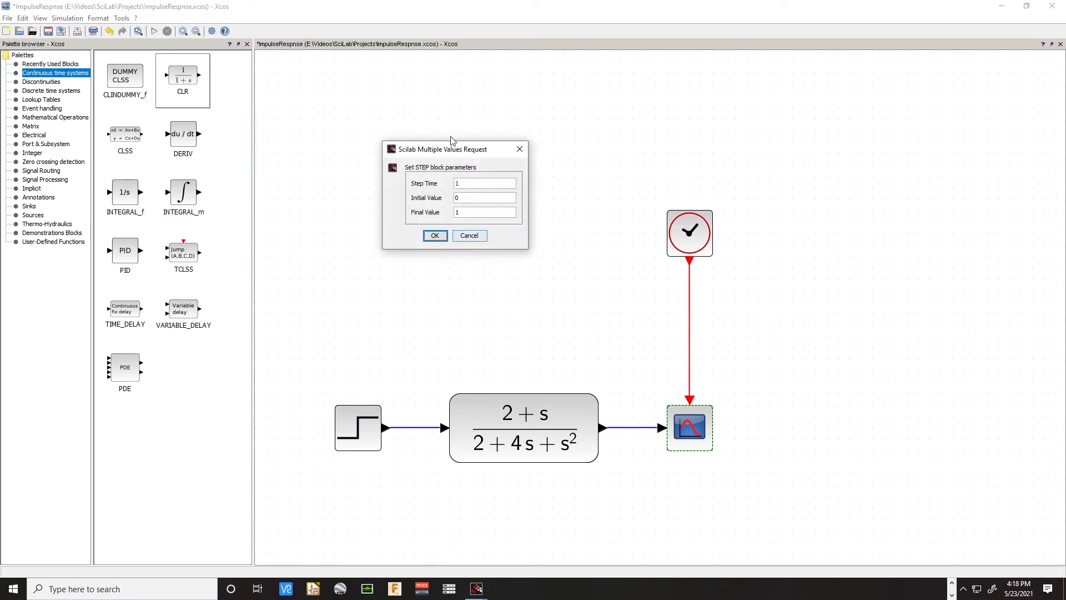
left_click(434, 235)
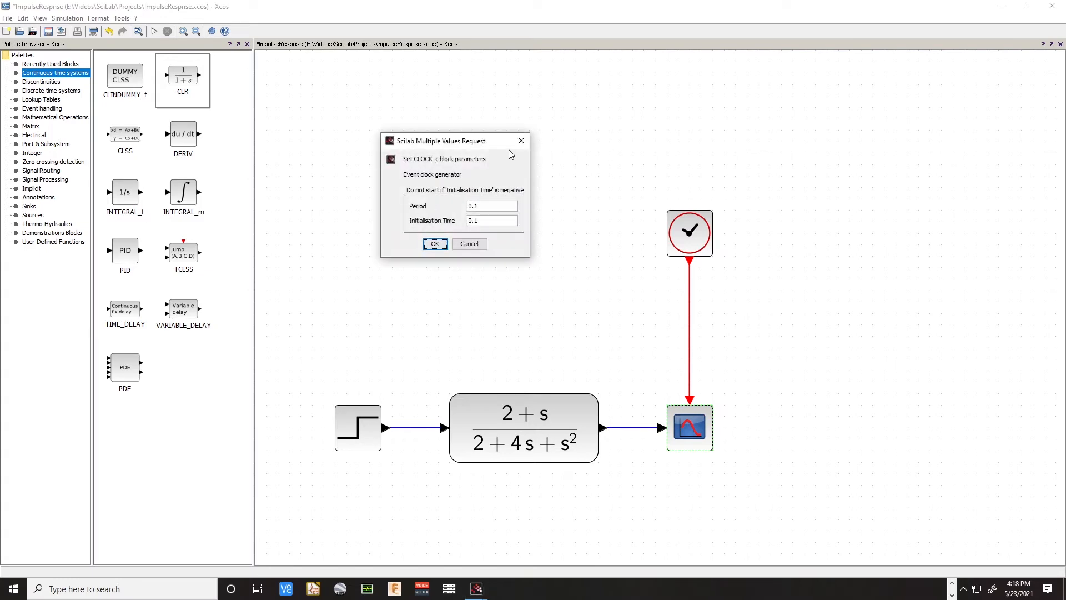
left_click(435, 244)
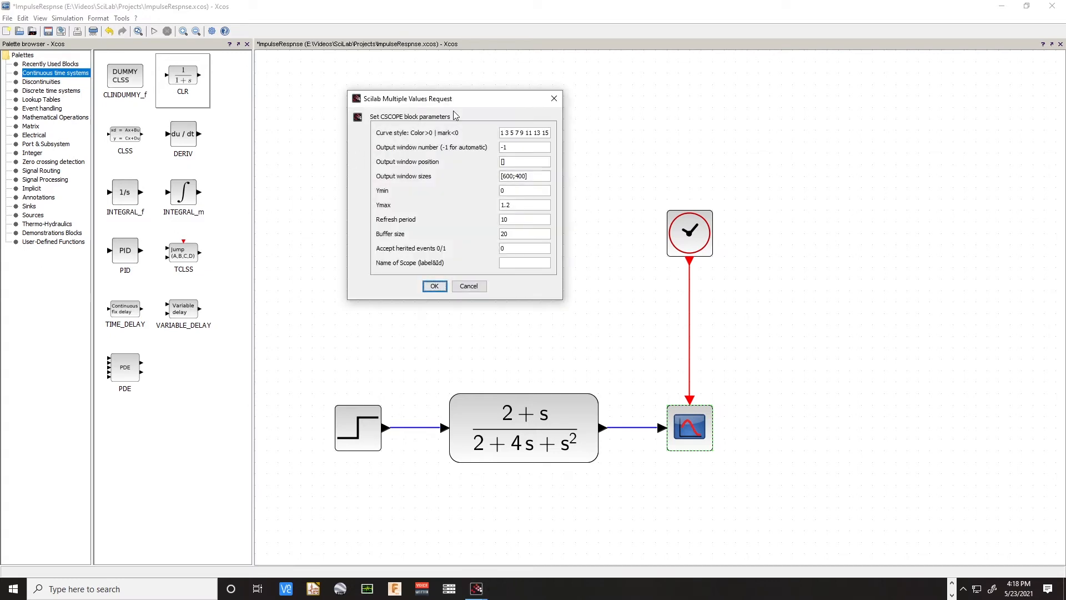
left_click_drag(500, 107, 0, 102)
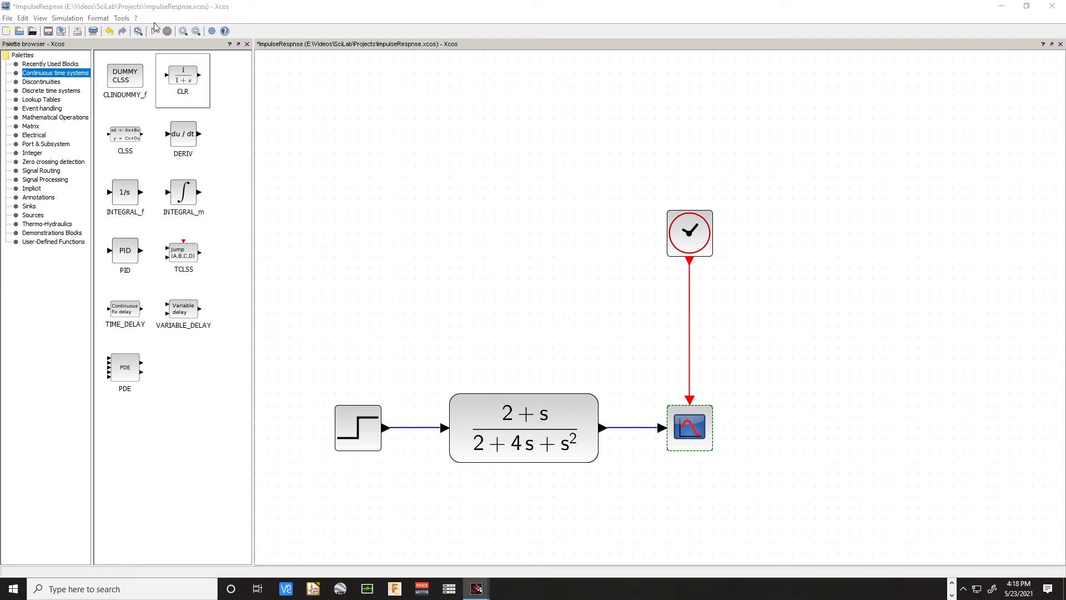
left_click(474, 202)
key("ctrl+s")
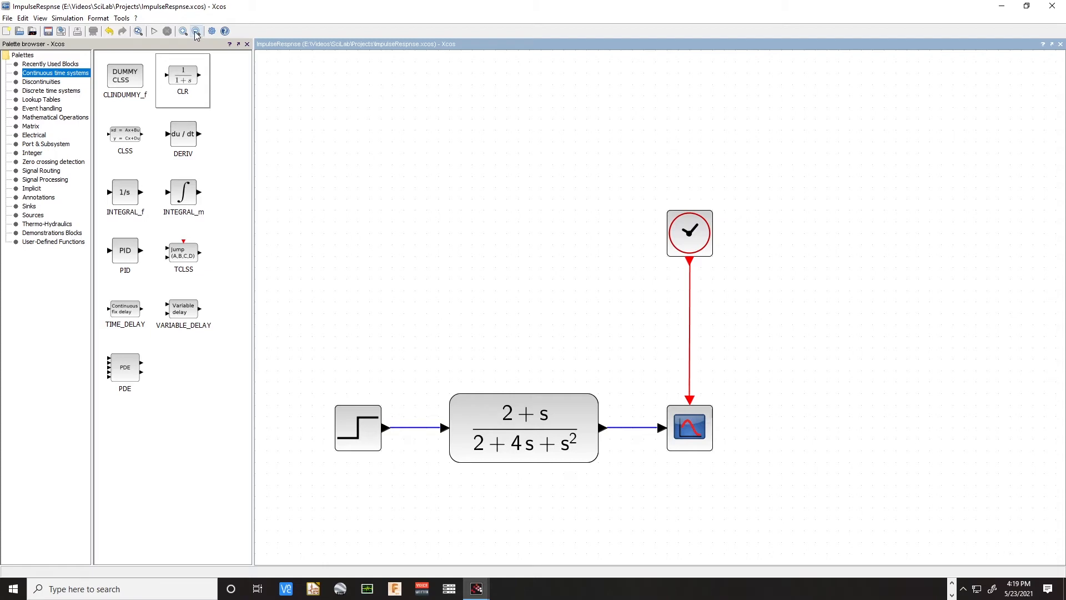
Run the simulation, move the plot window clear of the blocks to examine the response, and close the plot
left_click(155, 34)
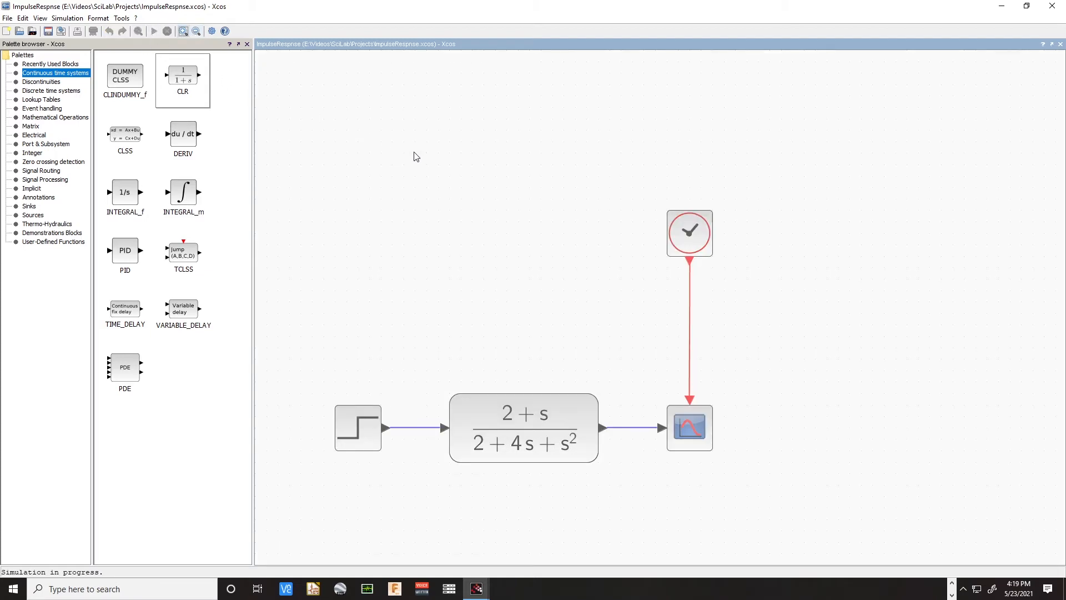
left_click_drag(327, 124, 909, 169)
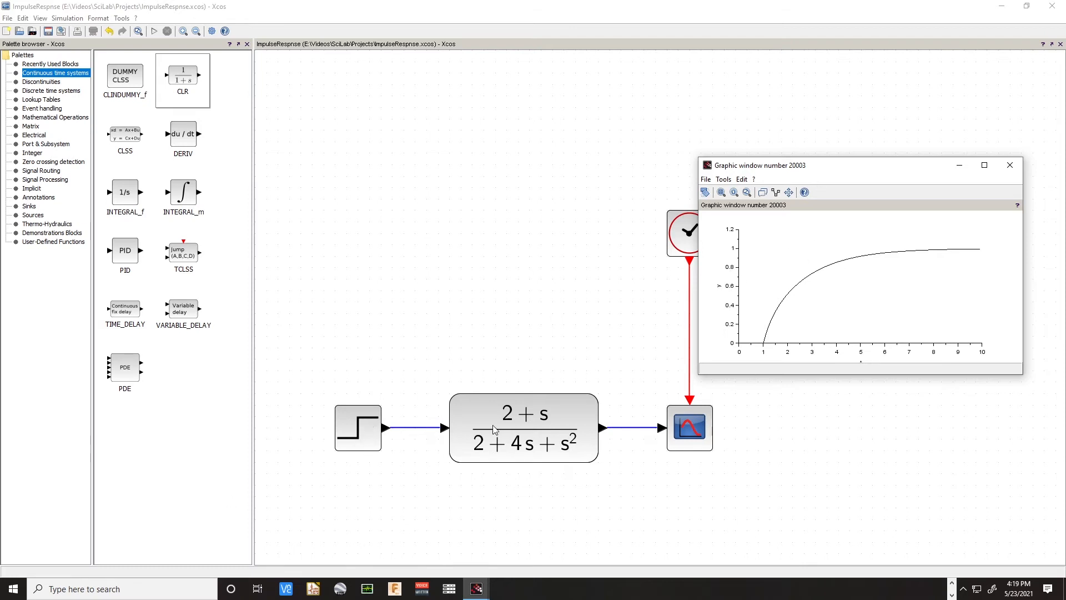
left_click(1010, 164)
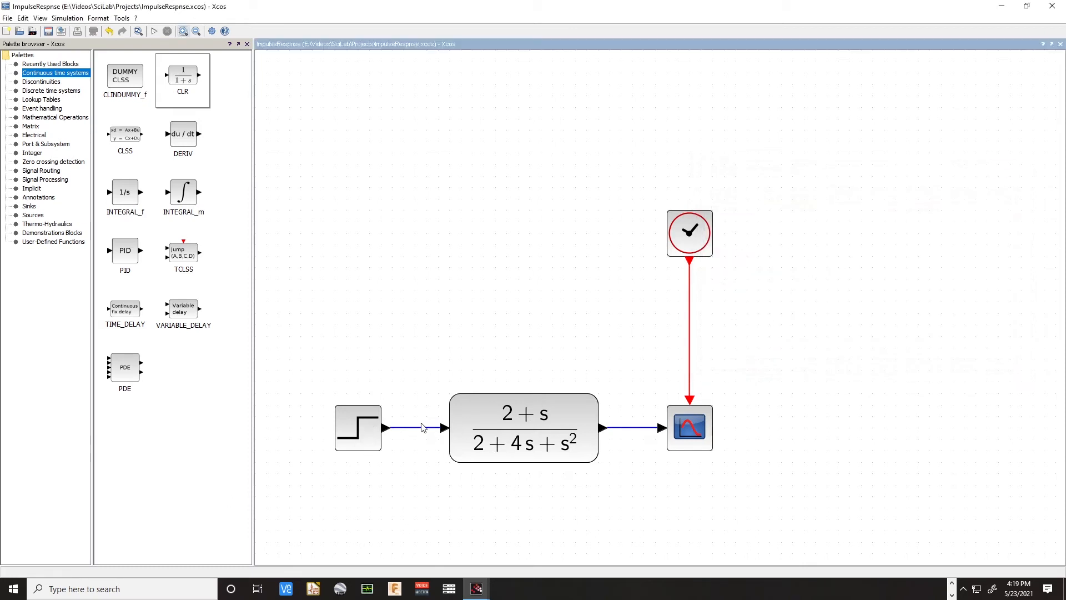
Set the step block's step time to 0
left_click(362, 426)
double_click(363, 428)
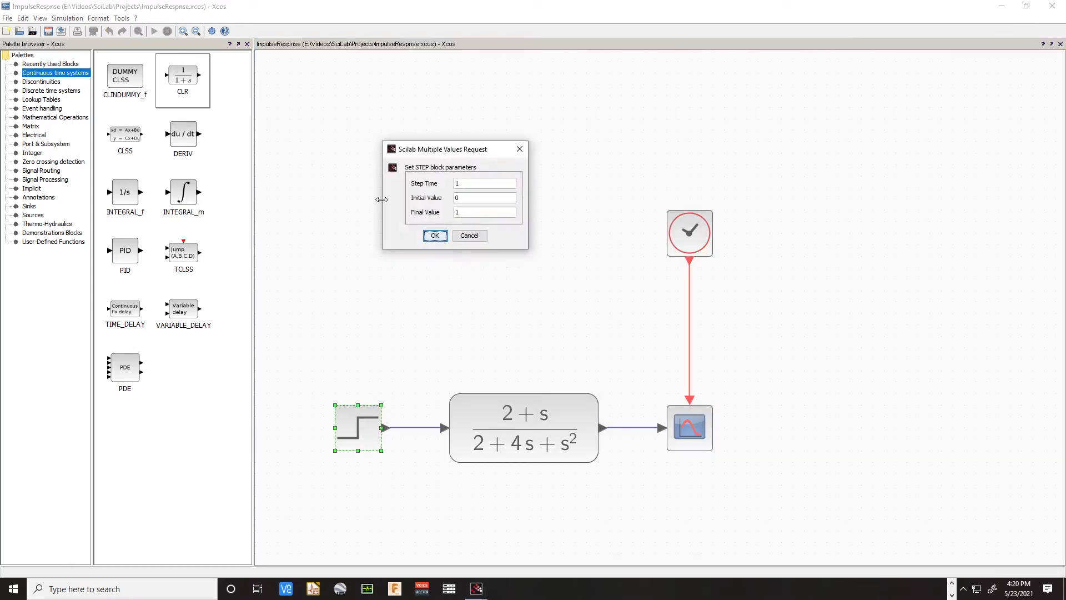
left_click(472, 211)
type("0")
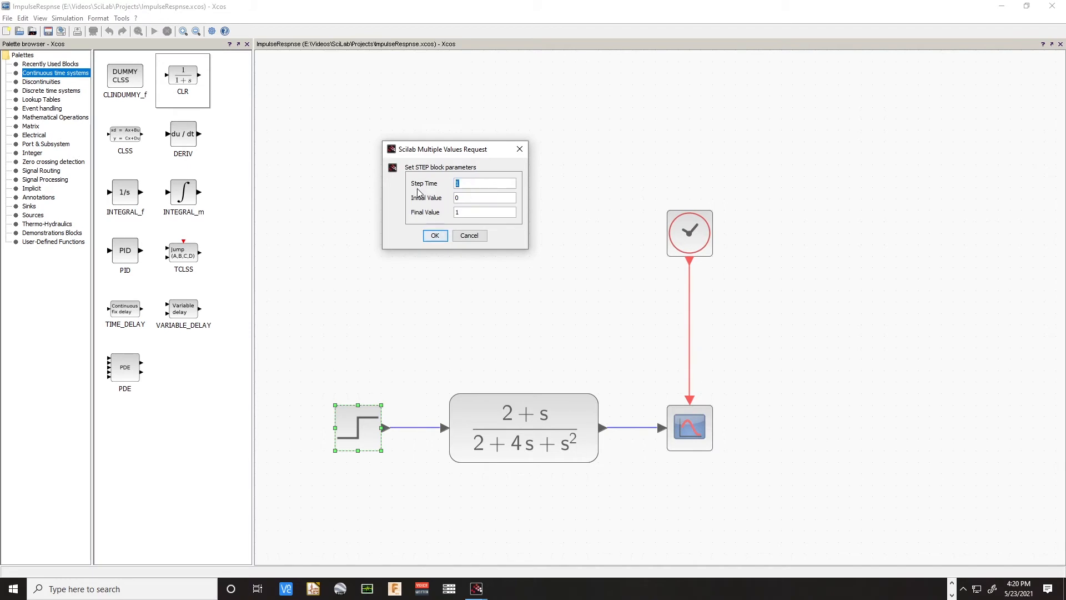
left_click(435, 236)
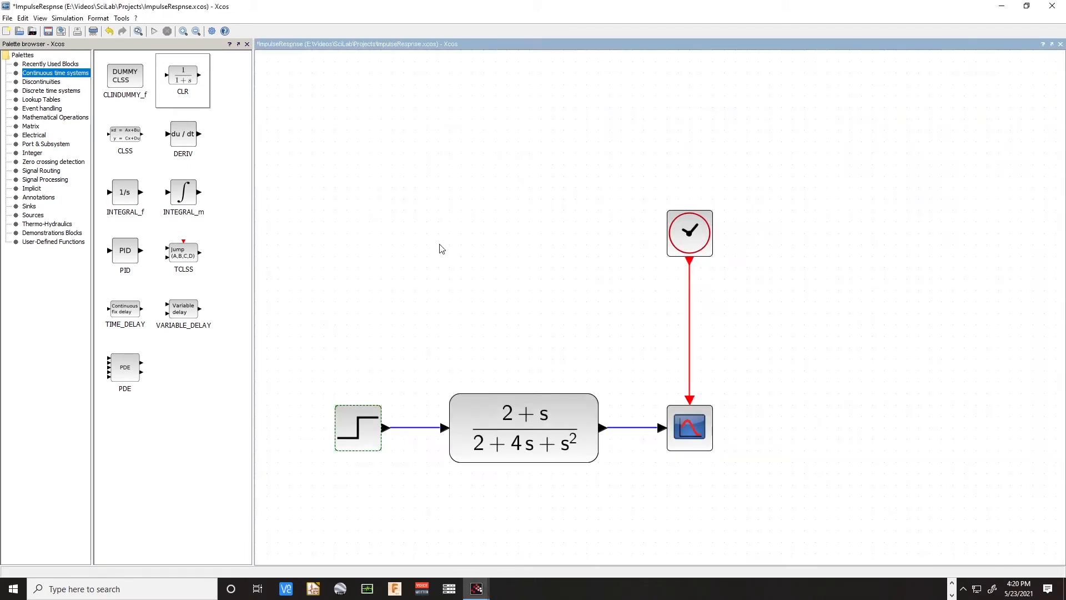
Rerun the simulation with the changed step time, examine the response curve, and close the plot window
left_click(154, 32)
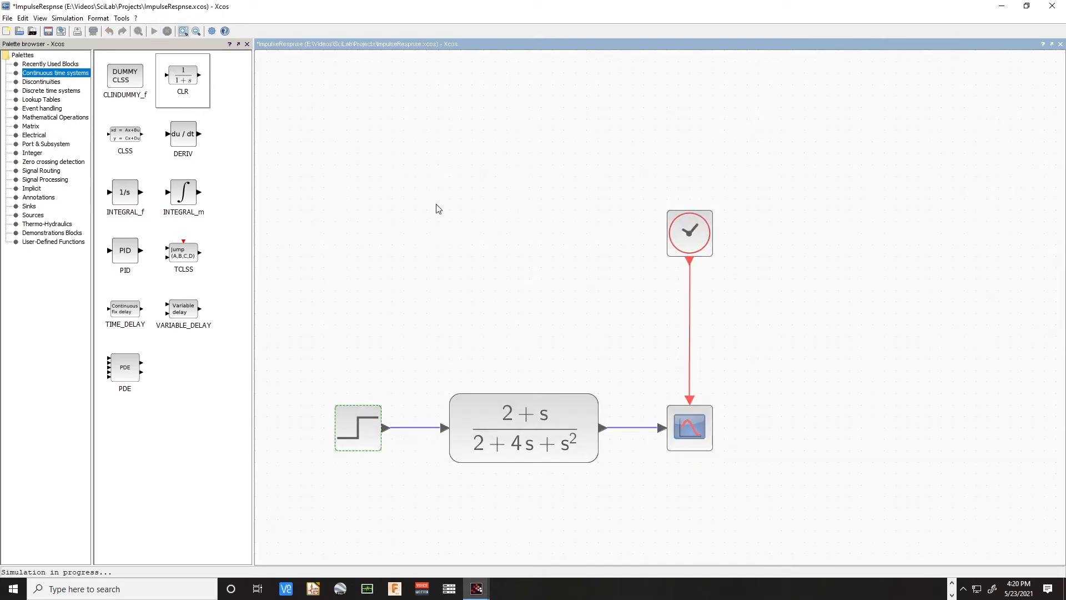
left_click_drag(297, 127, 602, 124)
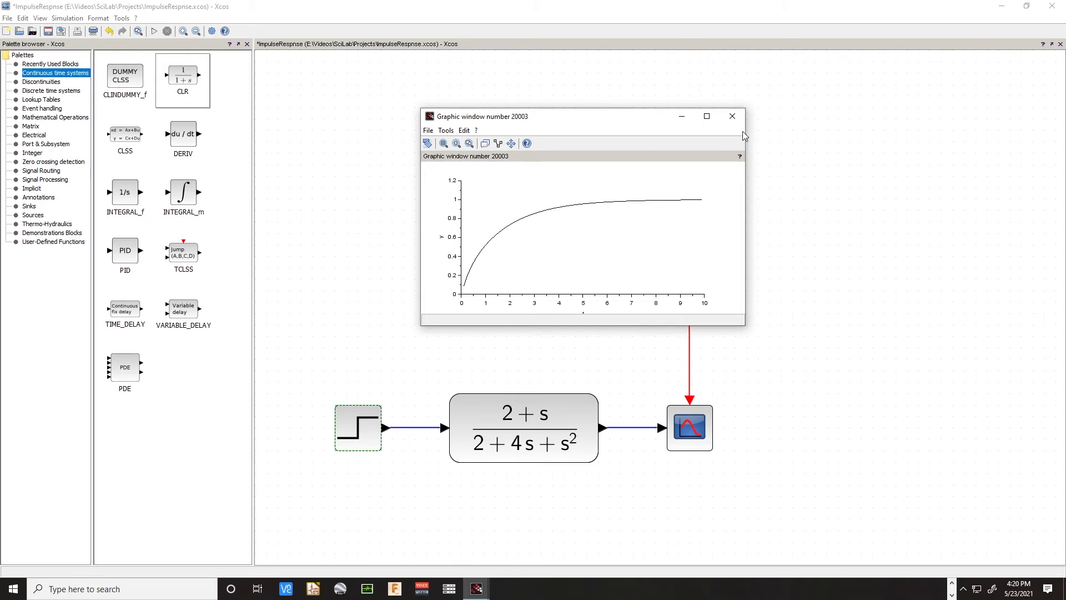
left_click(731, 115)
Change the CLR block's transfer function to numerator 2 and denominator 2 + s
double_click(525, 431)
left_click_drag(496, 189, 436, 190)
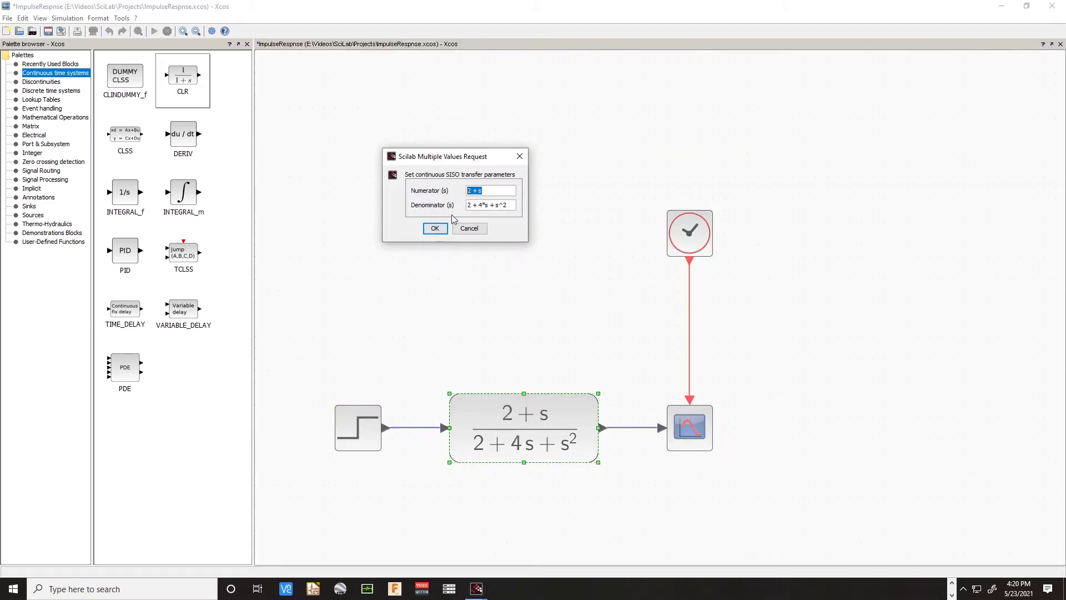
type("2")
key("Tab")
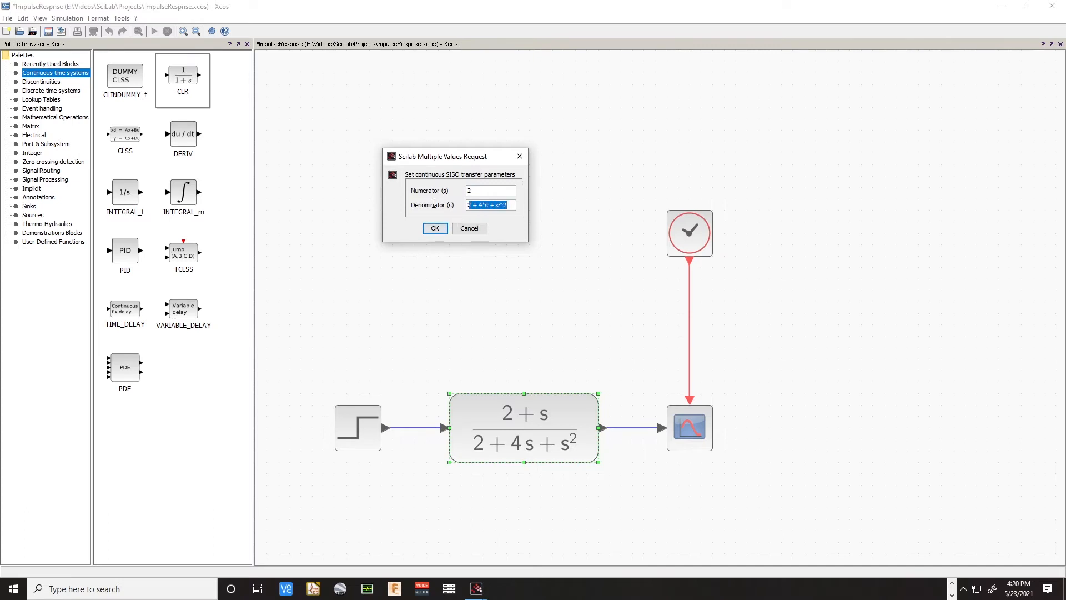
type("2")
type(" + 3")
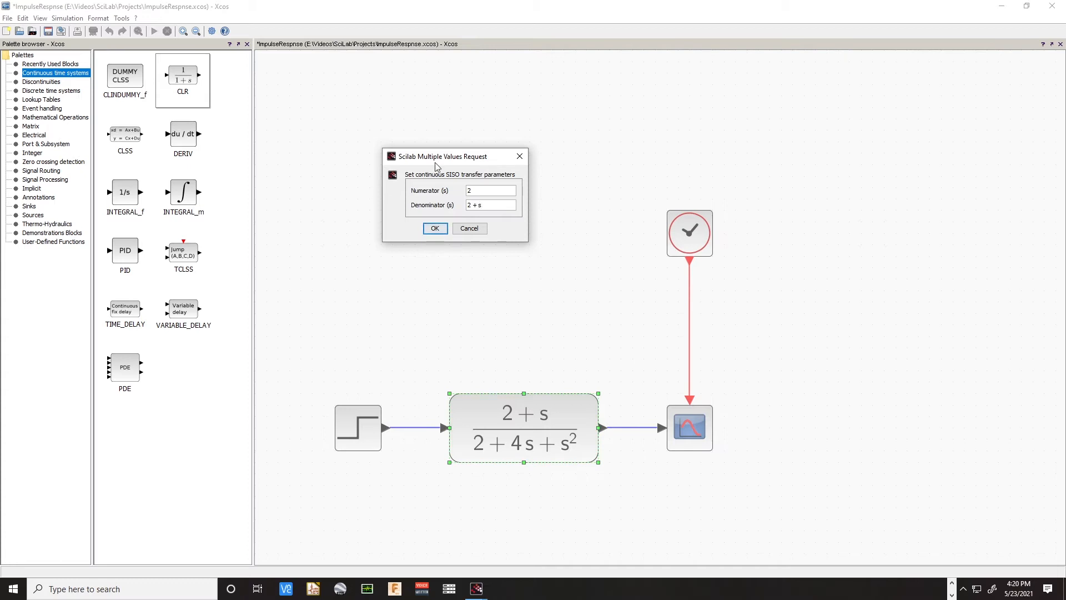
left_click(435, 229)
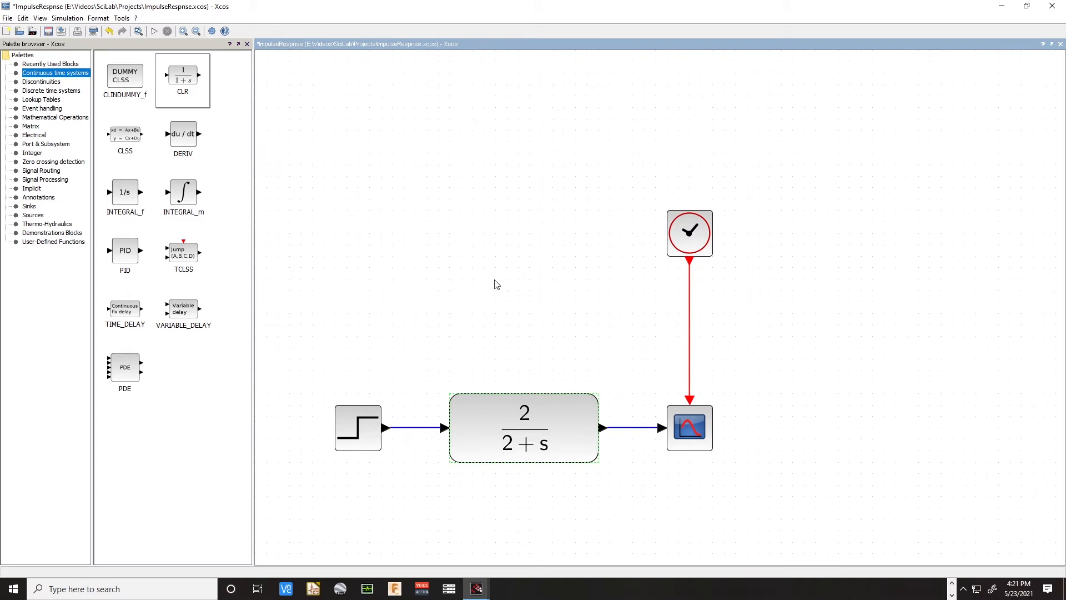
Save the diagram, simulate the first-order transfer function, and close the response plot after examining it
key("ctrl+s")
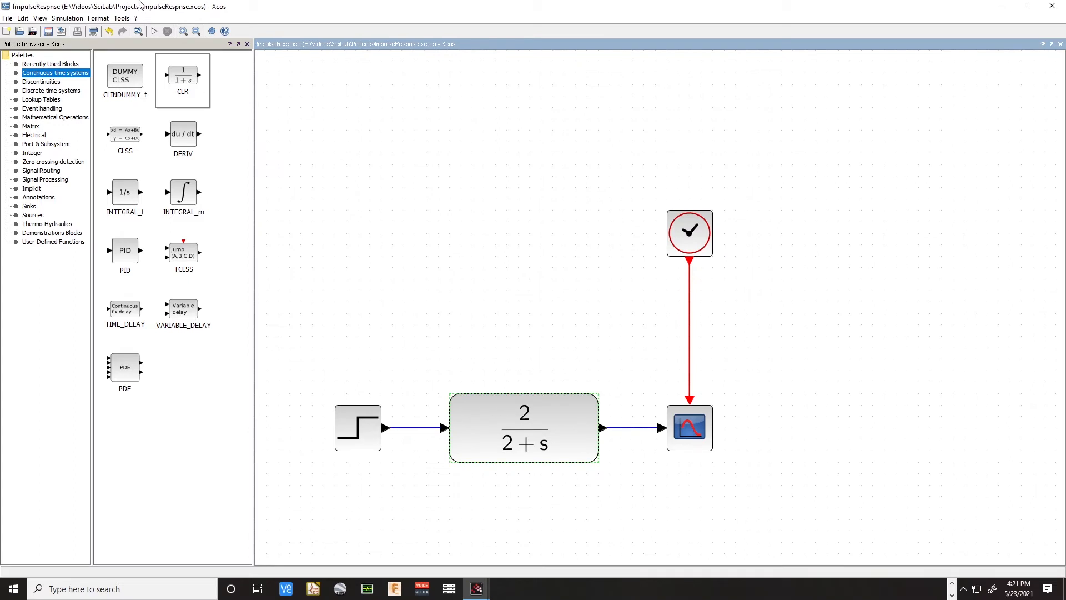
left_click(154, 32)
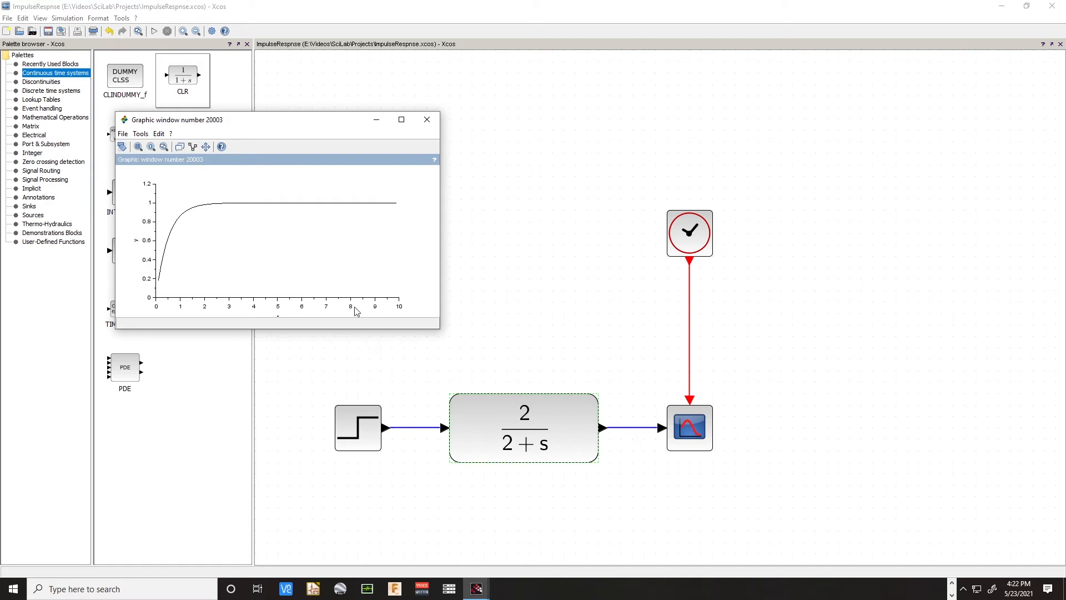
left_click(429, 121)
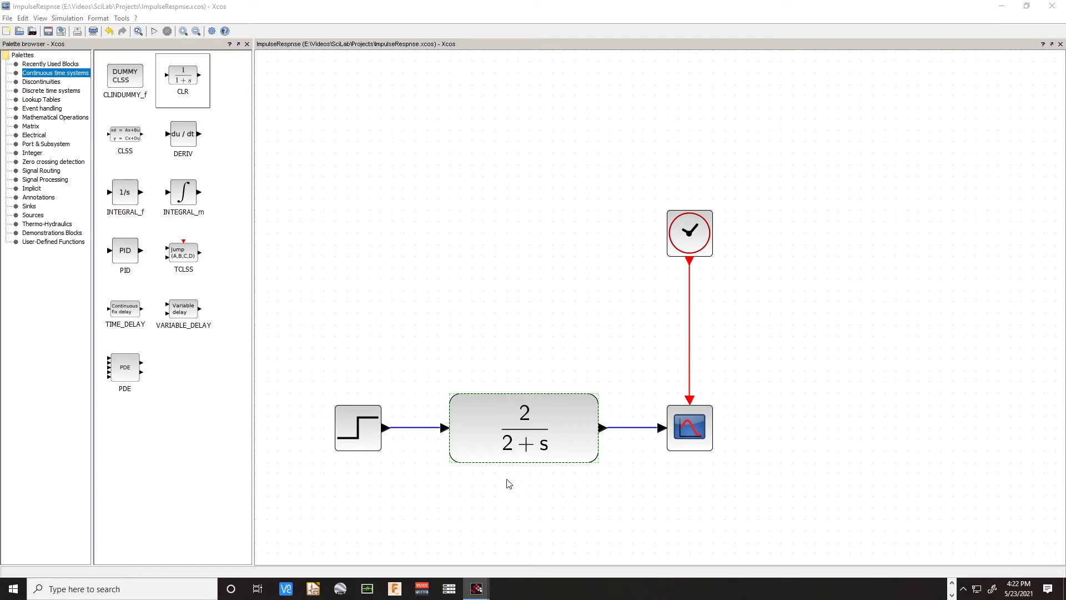
Move the whole block diagram up and to the right to free space on the canvas
left_click_drag(298, 168, 770, 509)
left_click_drag(580, 439, 784, 264)
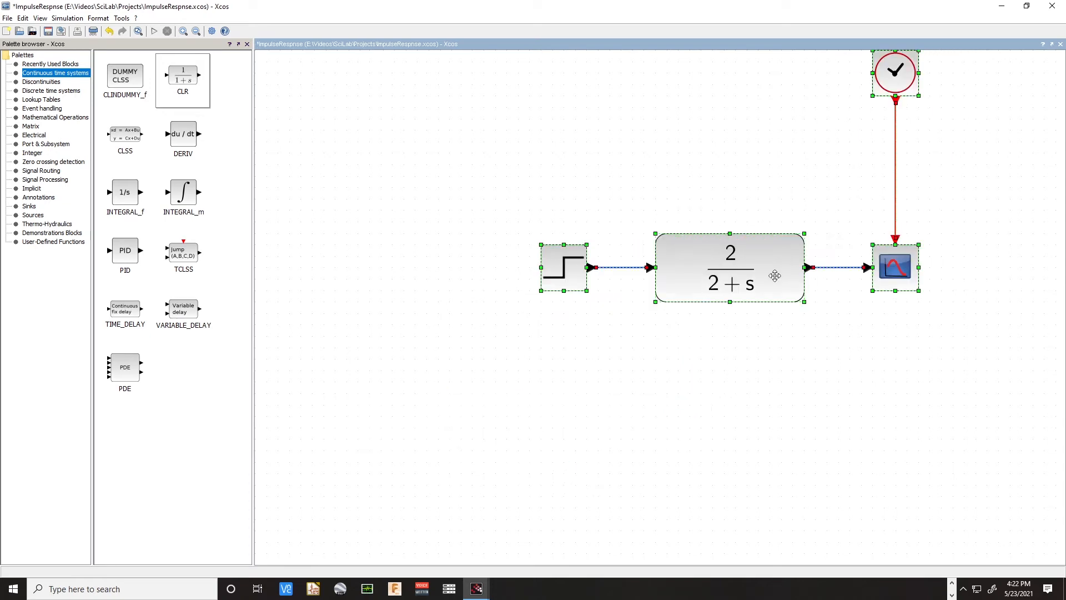
left_click(719, 382)
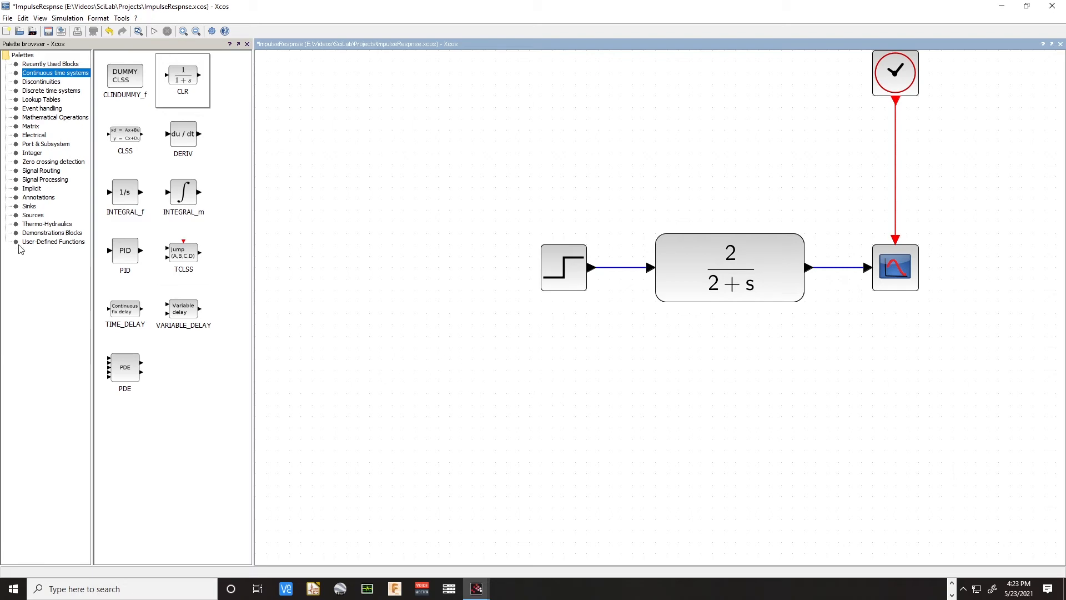
Show the User-Defined Functions blocks, create a new blank diagram, and dock it beside the palette browser
left_click(50, 243)
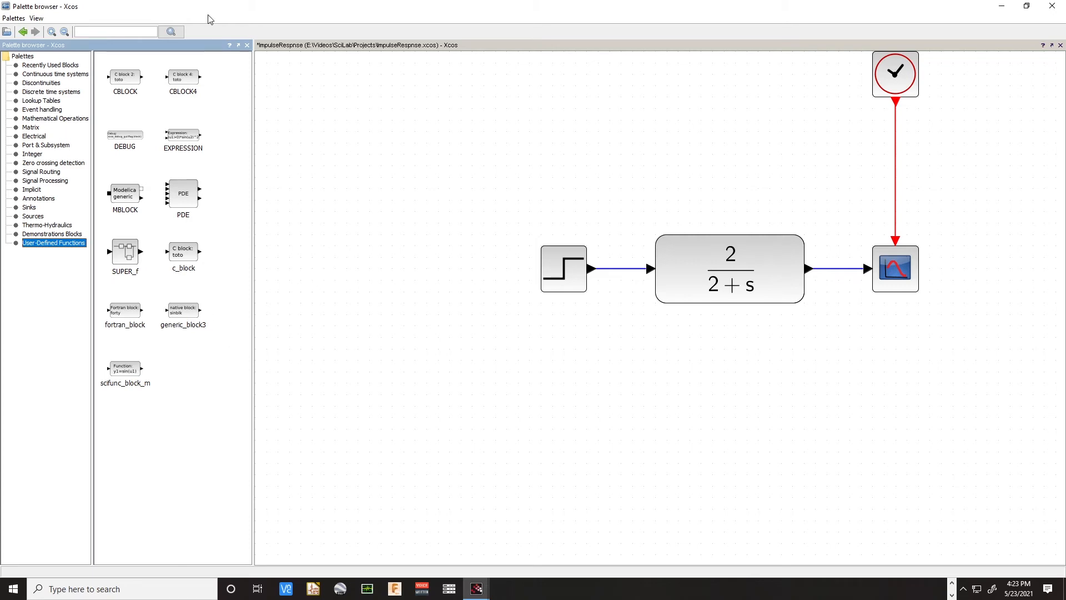
left_click(551, 107)
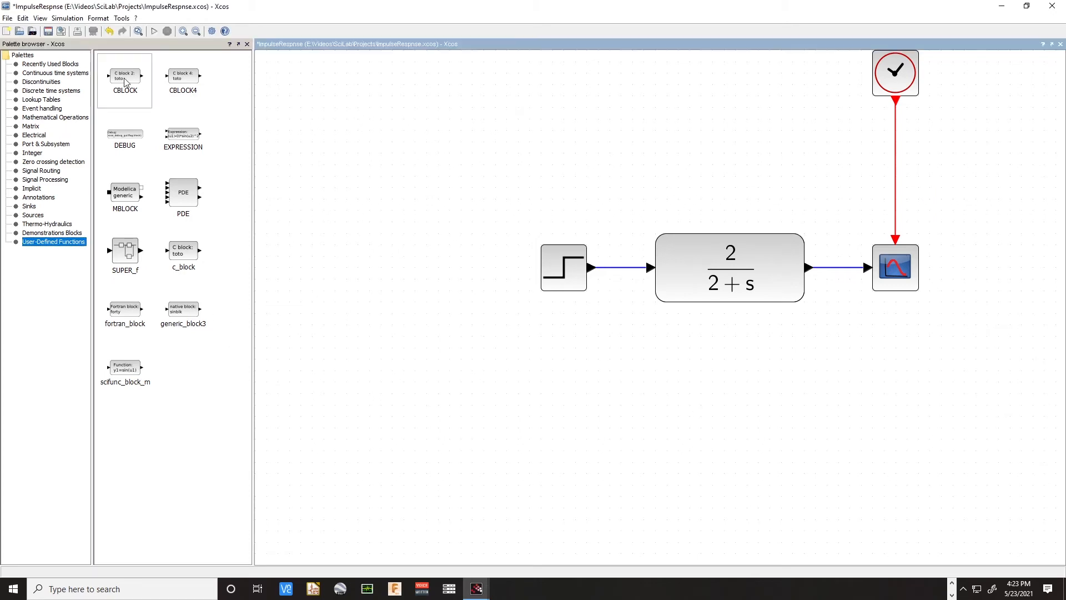
left_click(6, 31)
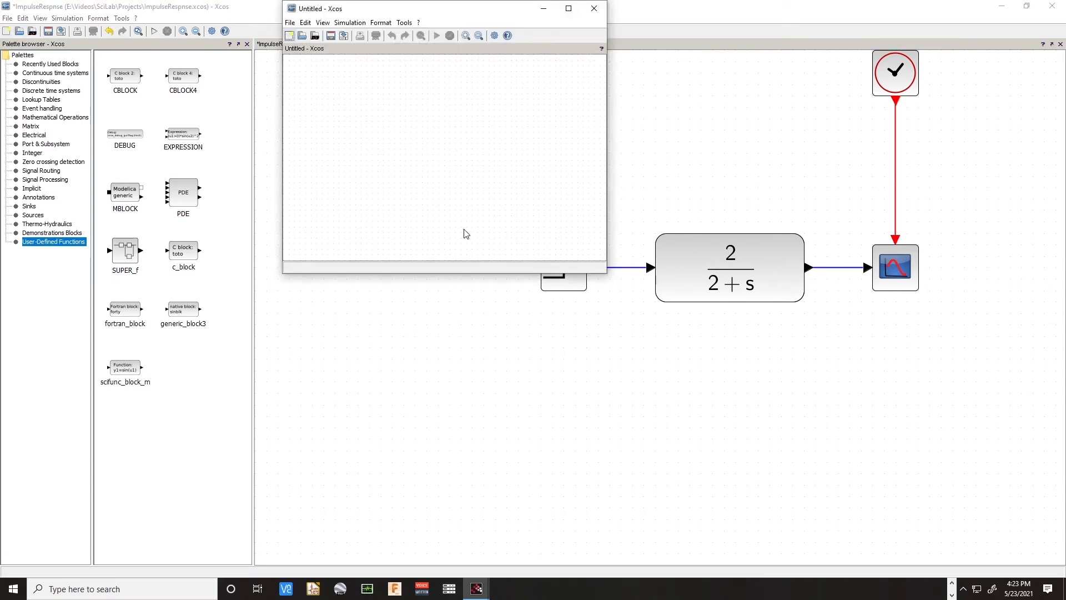
left_click(481, 48)
left_click_drag(628, 180, 648, 342)
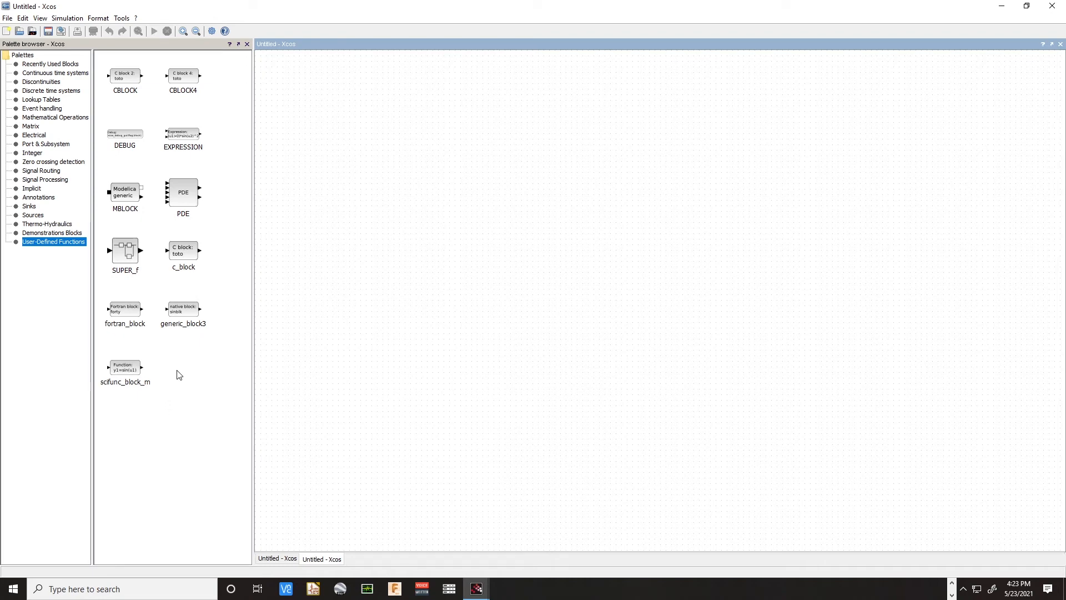
Place a SUPER_f superblock in the new diagram, enlarge it, and label it "Plant"
left_click(115, 231)
left_click_drag(121, 248, 467, 246)
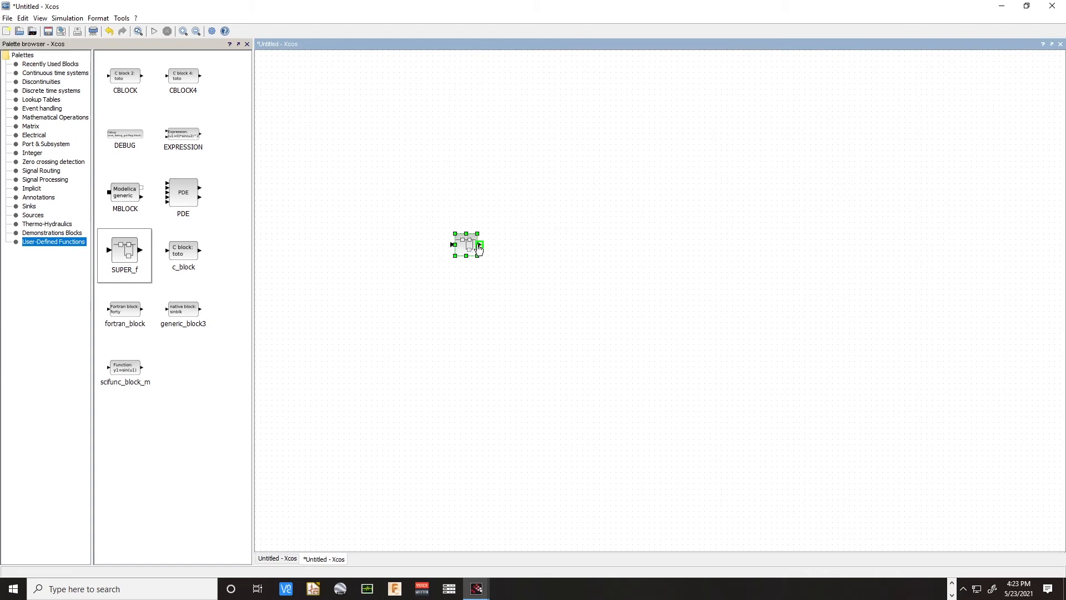
left_click_drag(477, 244, 562, 254)
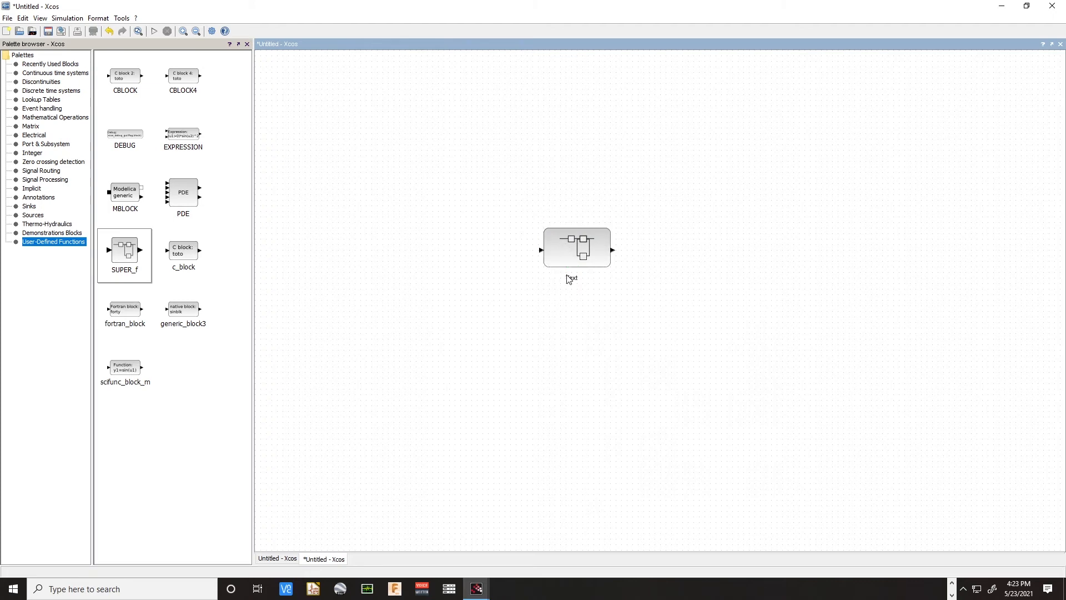
double_click(573, 280)
type("Plant")
left_click(587, 322)
mouse_move(580, 280)
Add a second, enlarged SUPER_f superblock level with and left of Plant, and label it "Controller"
left_click_drag(132, 251, 478, 267)
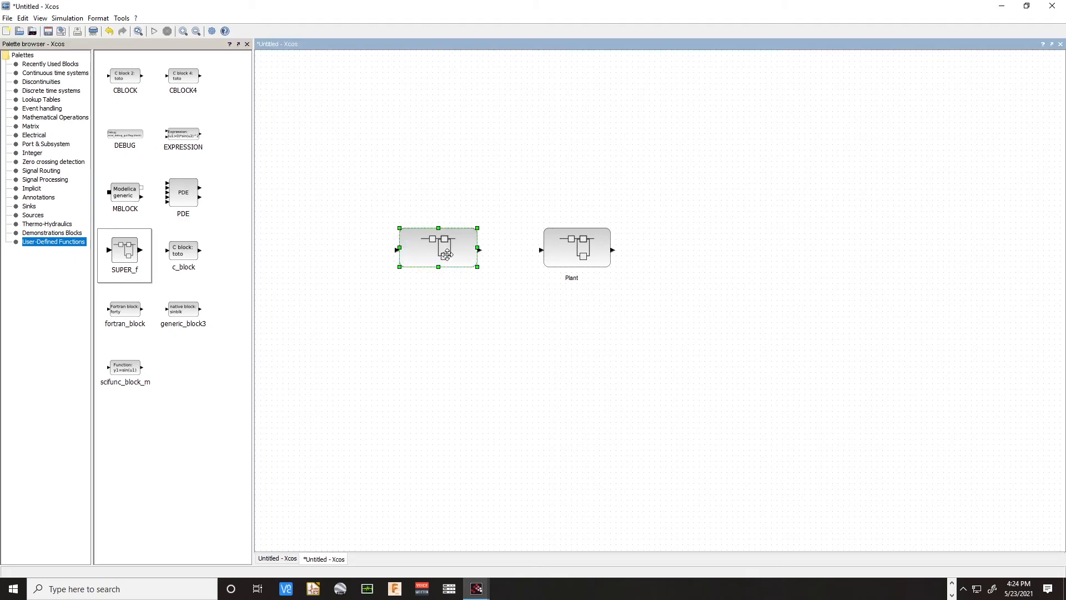
double_click(431, 282)
double_click(439, 285)
type("Controller")
left_click(503, 294)
Add an IN_f input port left of Controller, connect it to Controller's input, and link Controller's output to Plant
left_click(40, 217)
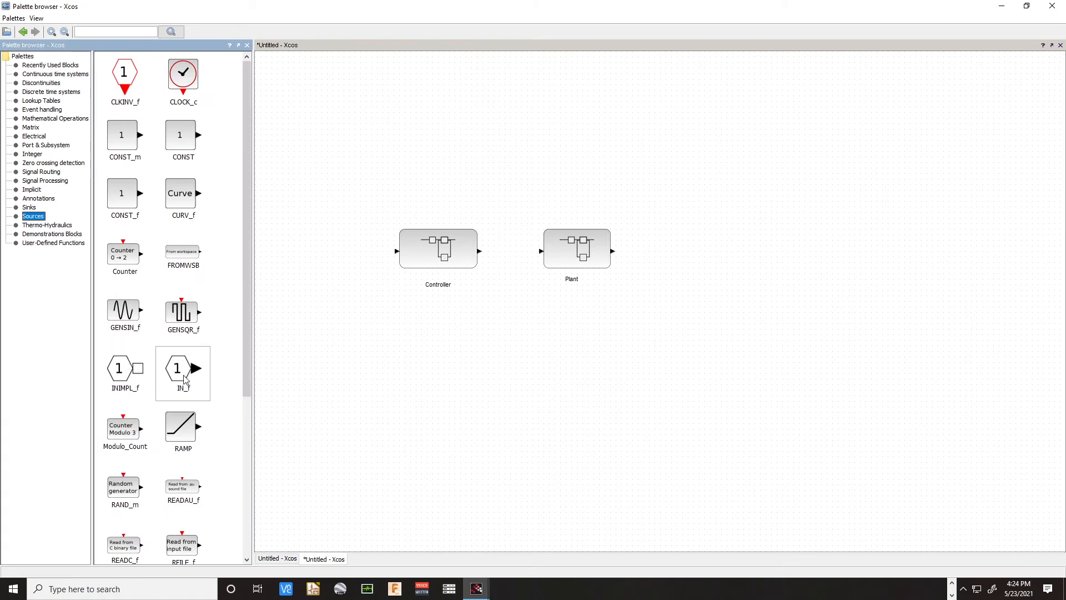
left_click_drag(181, 374, 396, 250)
left_click_drag(479, 250, 541, 250)
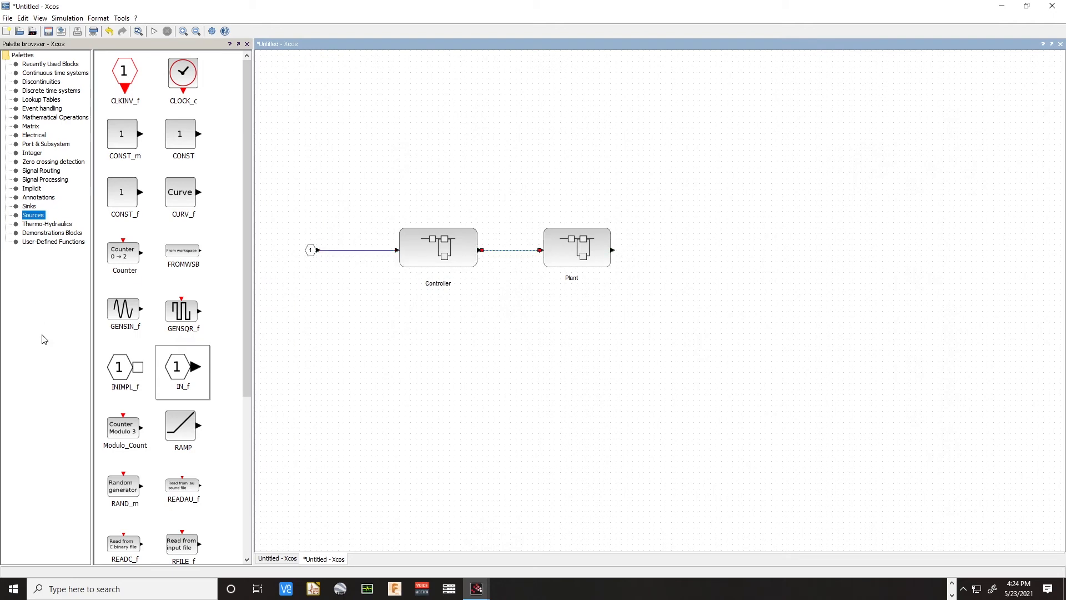
Add an OUT_f output port from the Sinks palette level with Plant, on its output side, and connect Plant's output to it
left_click(30, 206)
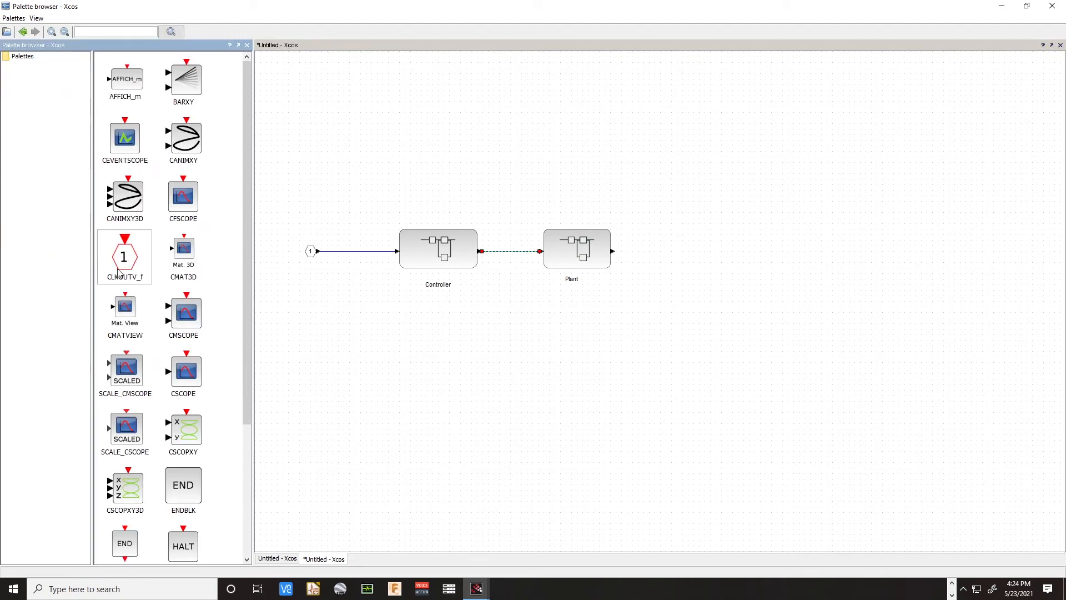
scroll(144, 311, "down", 3)
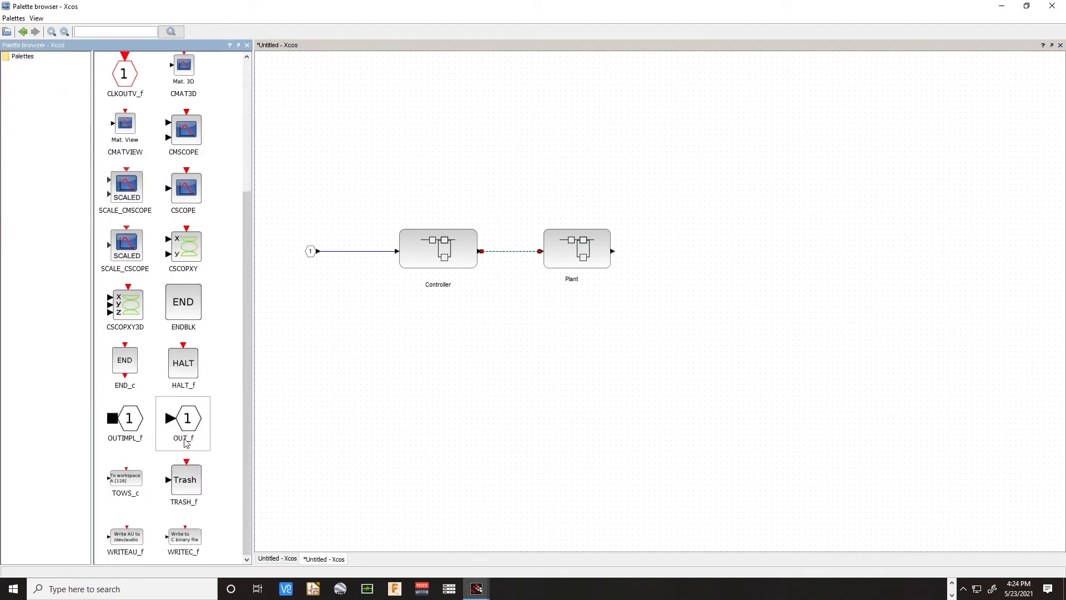
left_click_drag(189, 419, 687, 254)
left_click_drag(613, 250, 685, 251)
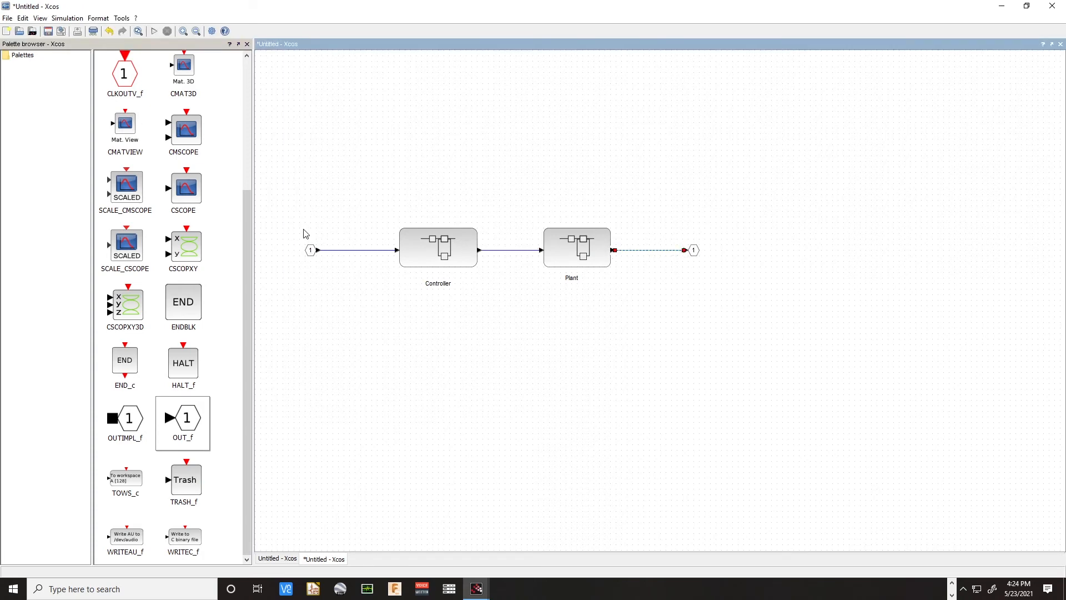
Label the input port "Control Signal" and delete the stray text block created below it
left_click(303, 270)
double_click(309, 273)
type("Control Signal")
left_click(327, 330)
left_click_drag(308, 316, 372, 364)
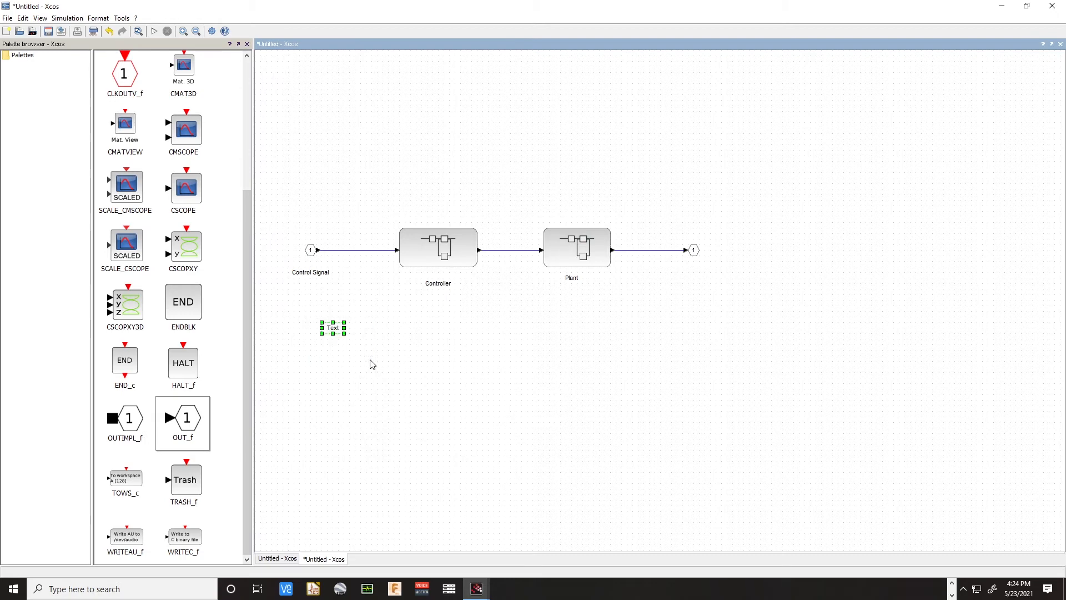
key("Delete")
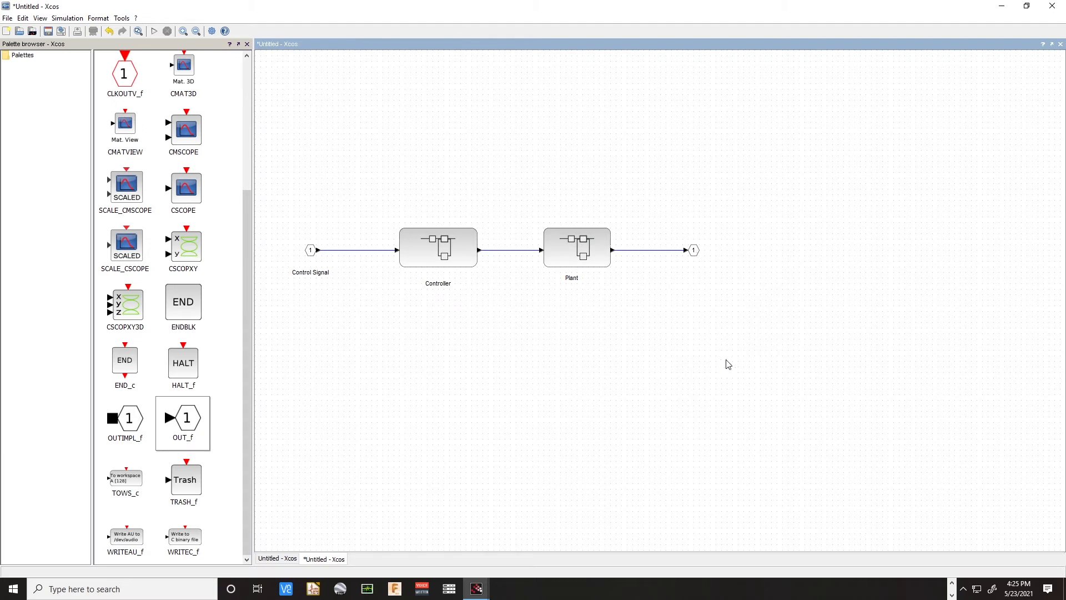
Add the label "Output" beneath the output port
double_click(693, 272)
left_click(701, 275)
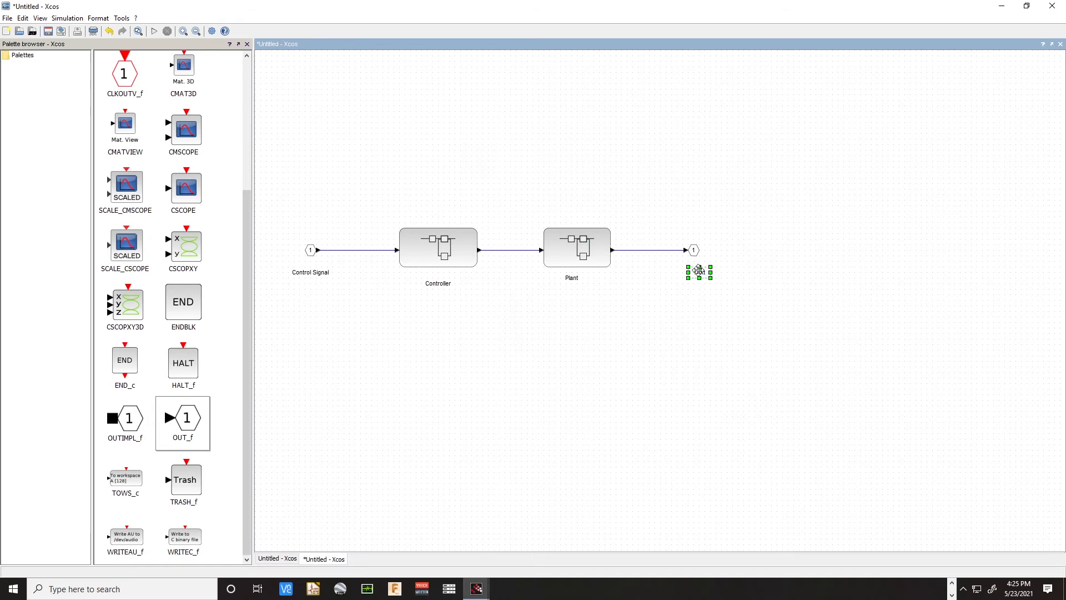
double_click(700, 272)
left_click(746, 313)
Shift Controller, Plant and Output away from the input port to make room, and move the whole diagram higher on the canvas
left_click_drag(370, 192, 741, 319)
left_click_drag(567, 256, 678, 256)
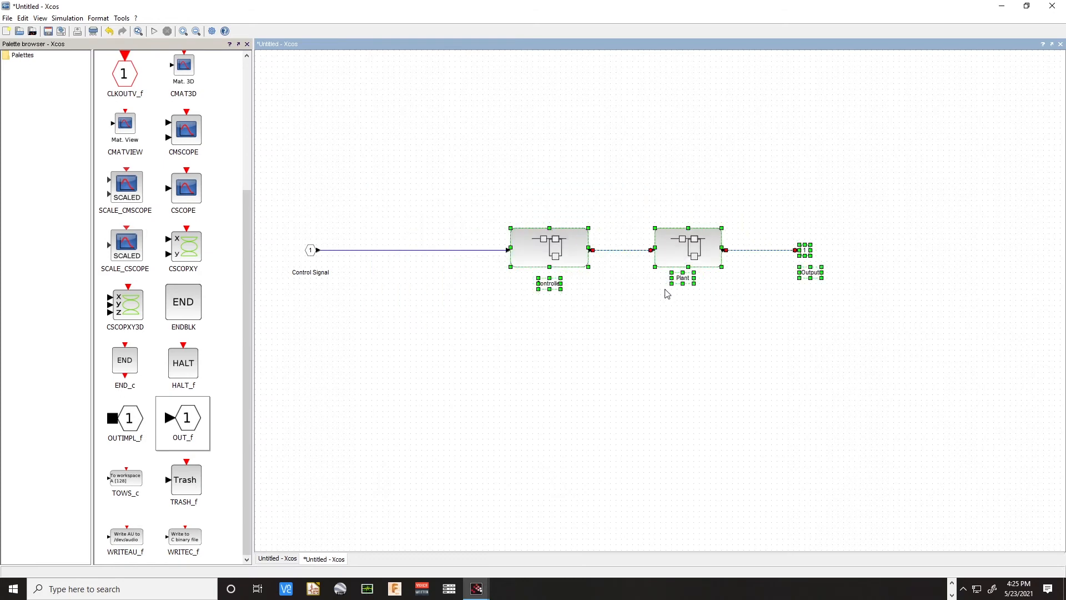
scroll(665, 290, "up", 1)
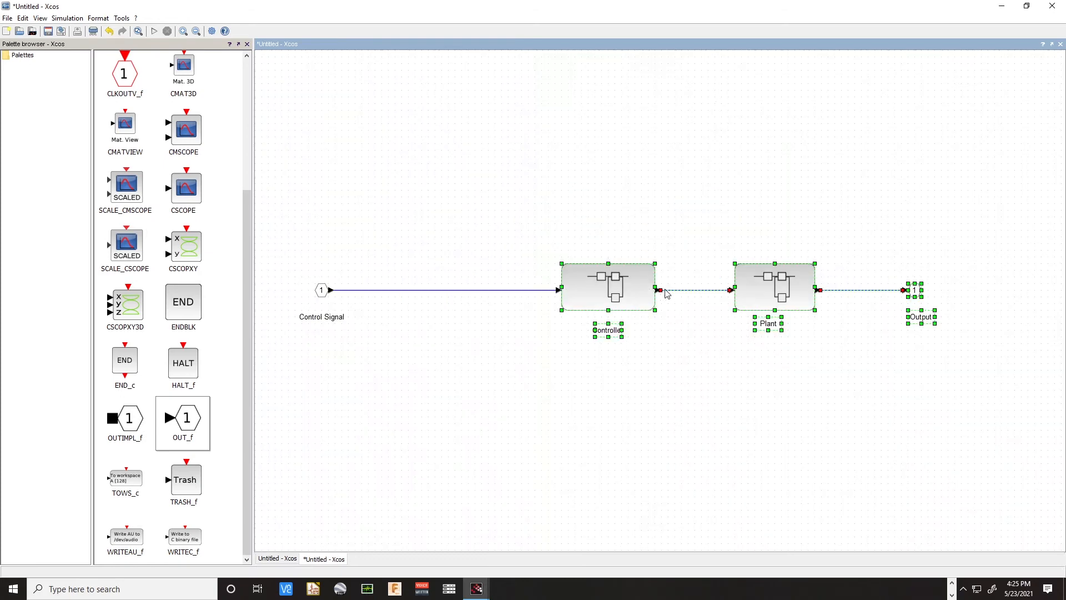
left_click(688, 382)
scroll(710, 381, "up", 1)
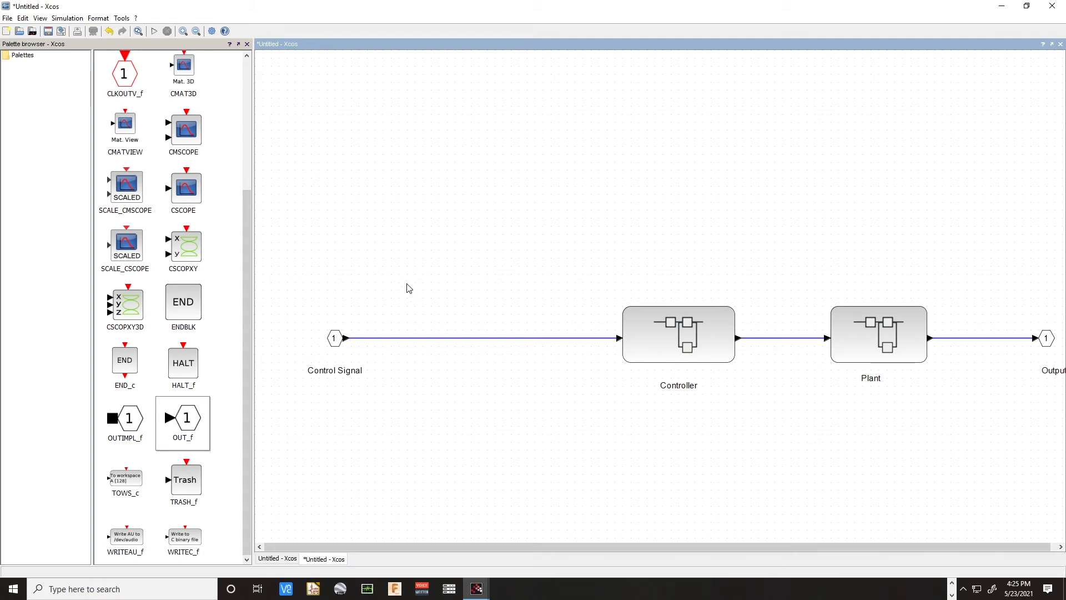
key("ctrl+a")
left_click_drag(659, 329, 612, 184)
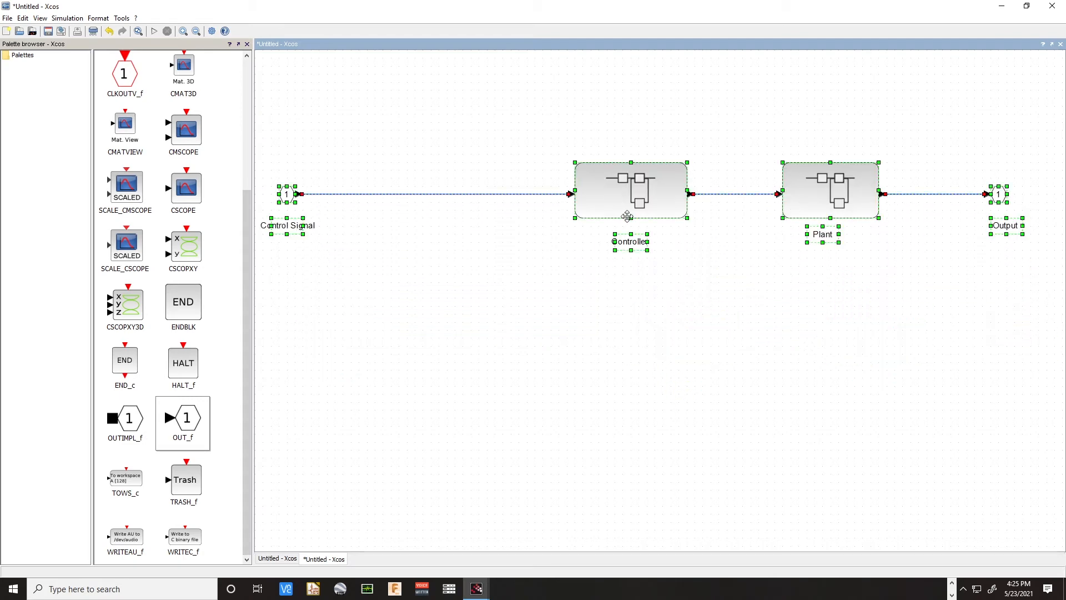
left_click(693, 304)
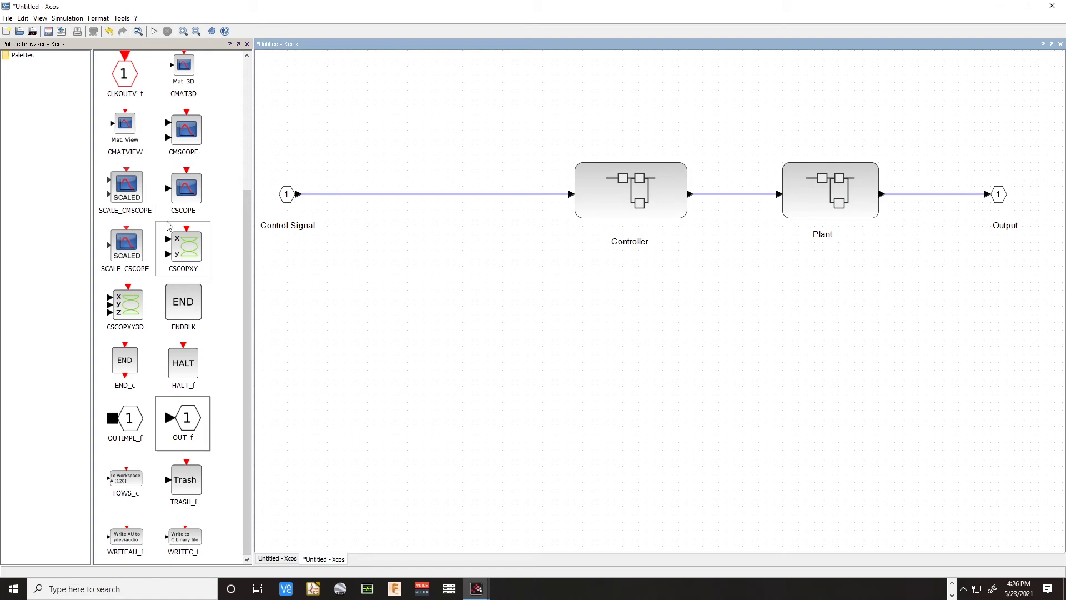
Place a SUPER_f superblock from the User-Defined Functions palette beneath Plant and enlarge it
scroll(159, 435, "up", 1)
scroll(156, 440, "down", 1)
scroll(100, 172, "up", 3)
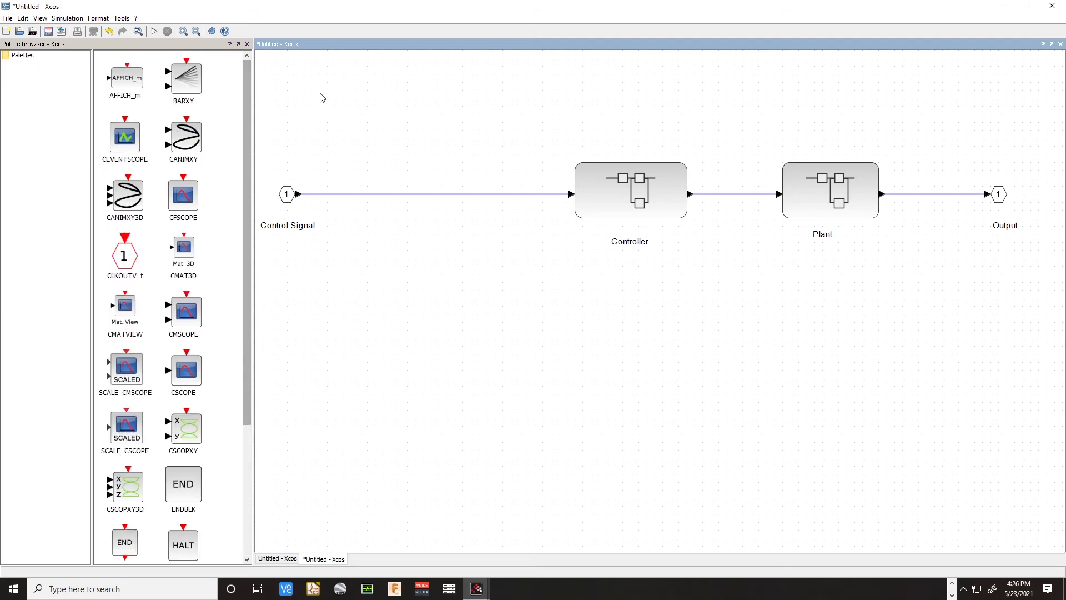
left_click(22, 55)
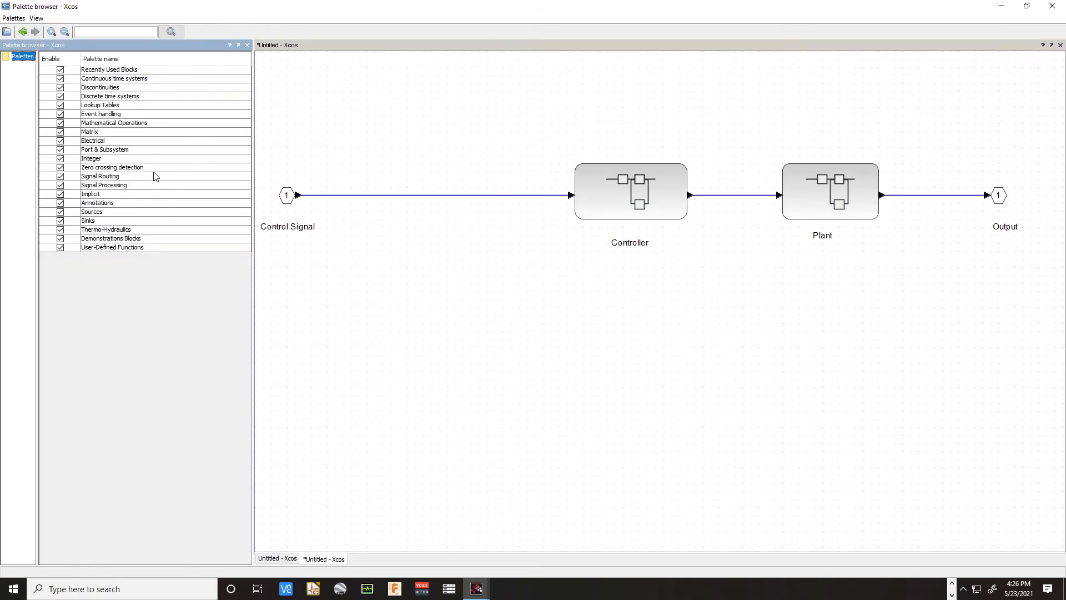
left_click_drag(38, 274, 70, 262)
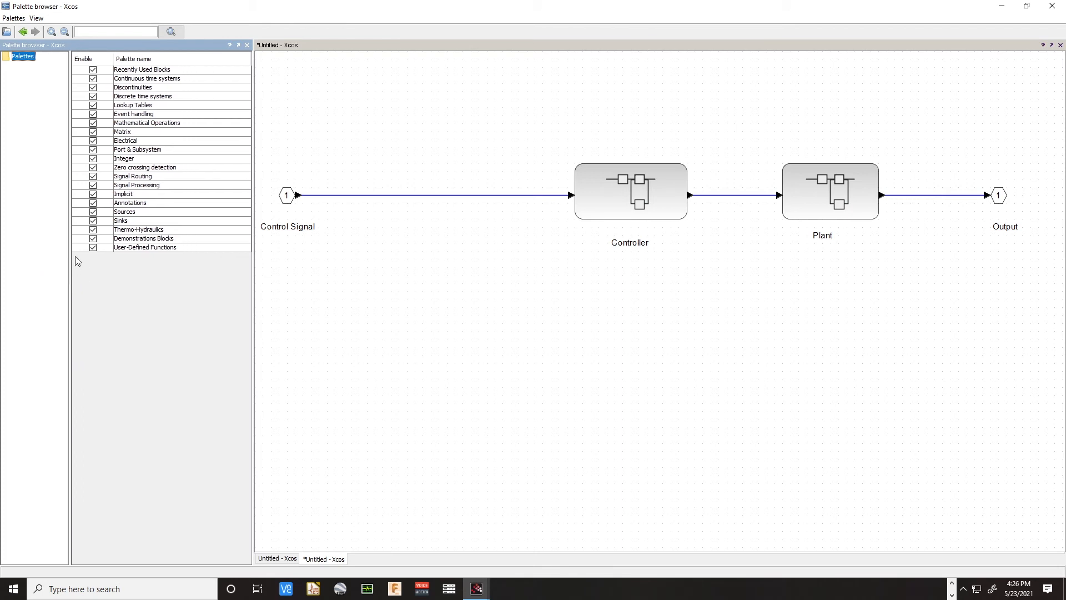
double_click(27, 57)
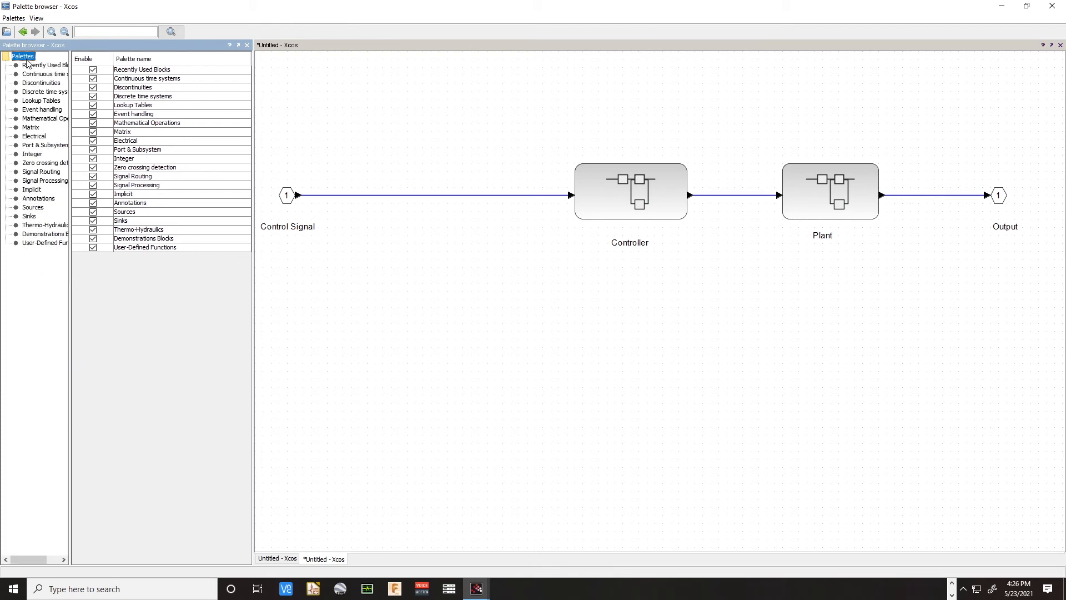
left_click(31, 244)
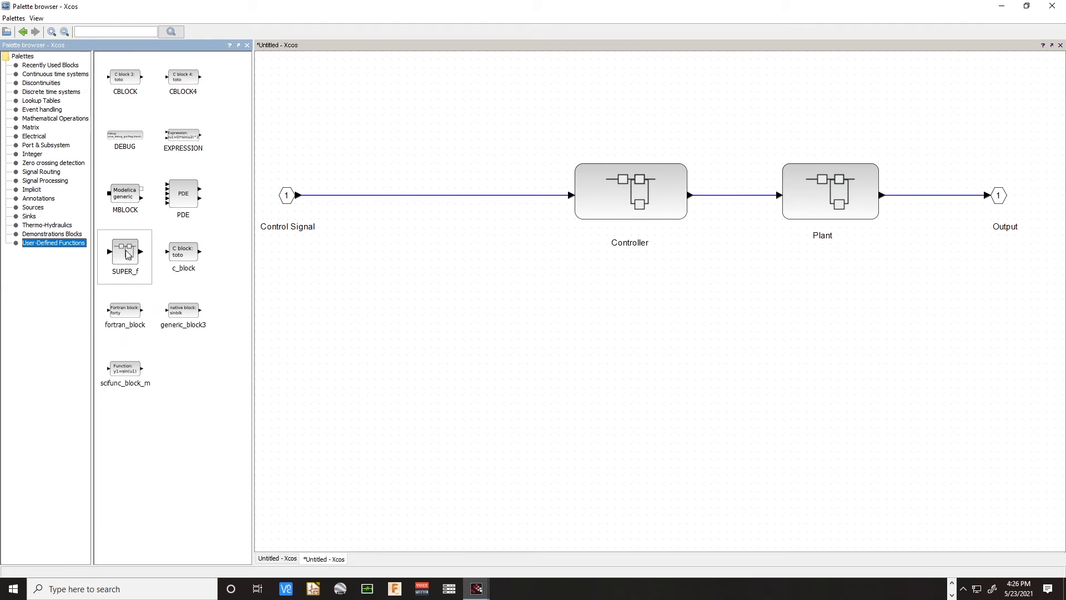
left_click_drag(125, 248, 889, 350)
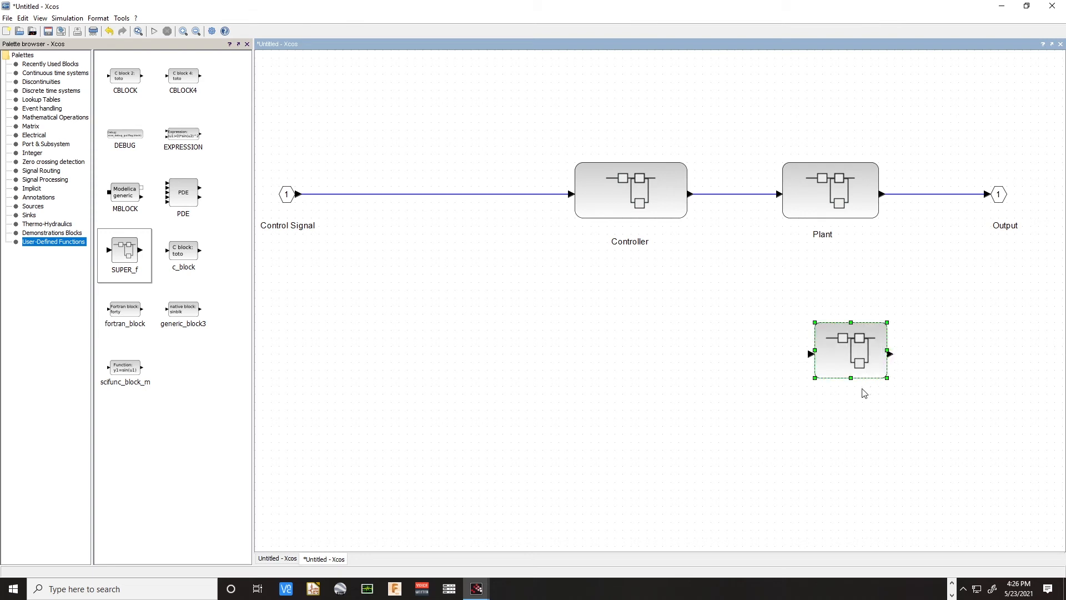
Rotate the new superblock twice and flip it so its signal runs from right to left
key("ctrl+r")
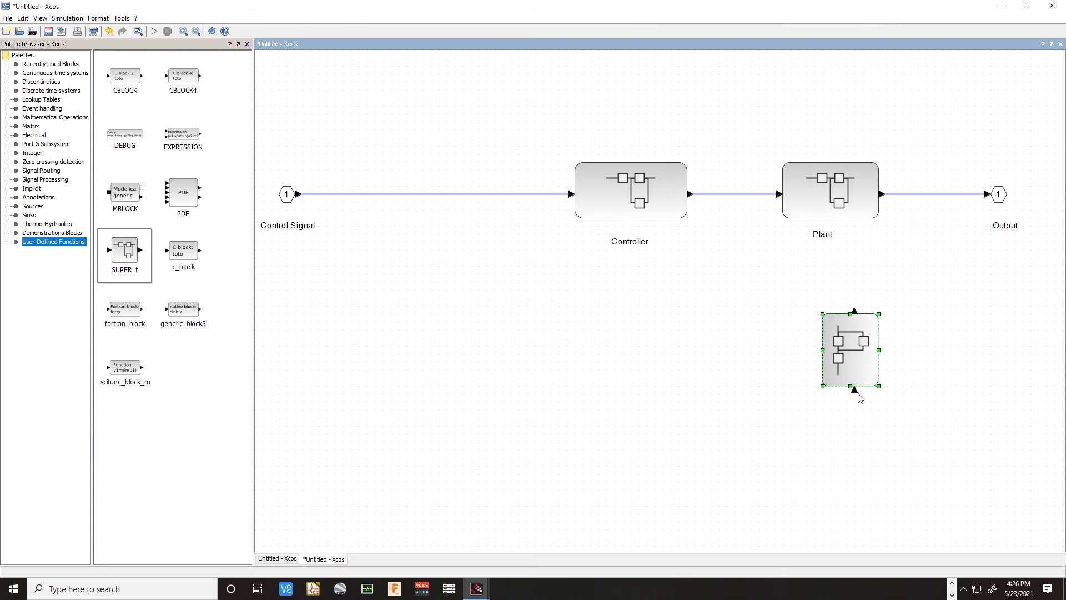
key("ctrl+r")
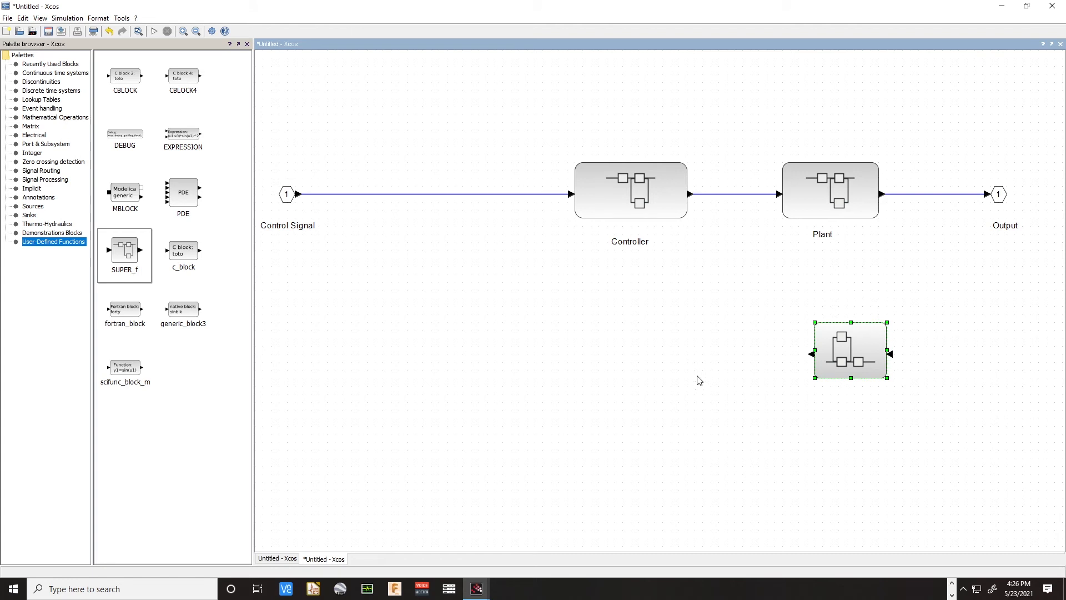
right_click(848, 349)
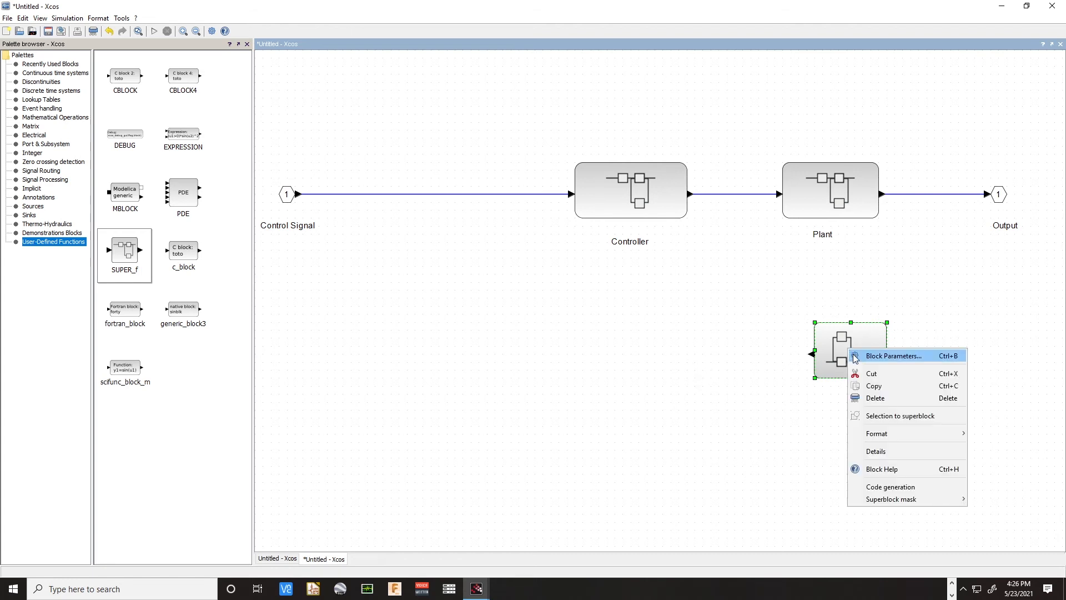
mouse_move(888, 435)
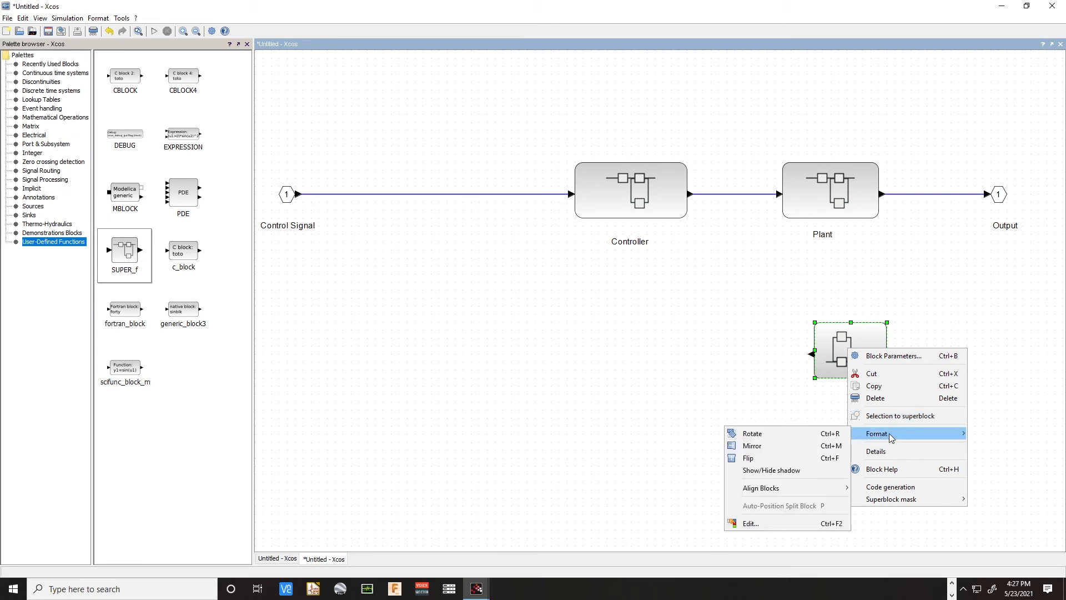
left_click(815, 460)
left_click(837, 422)
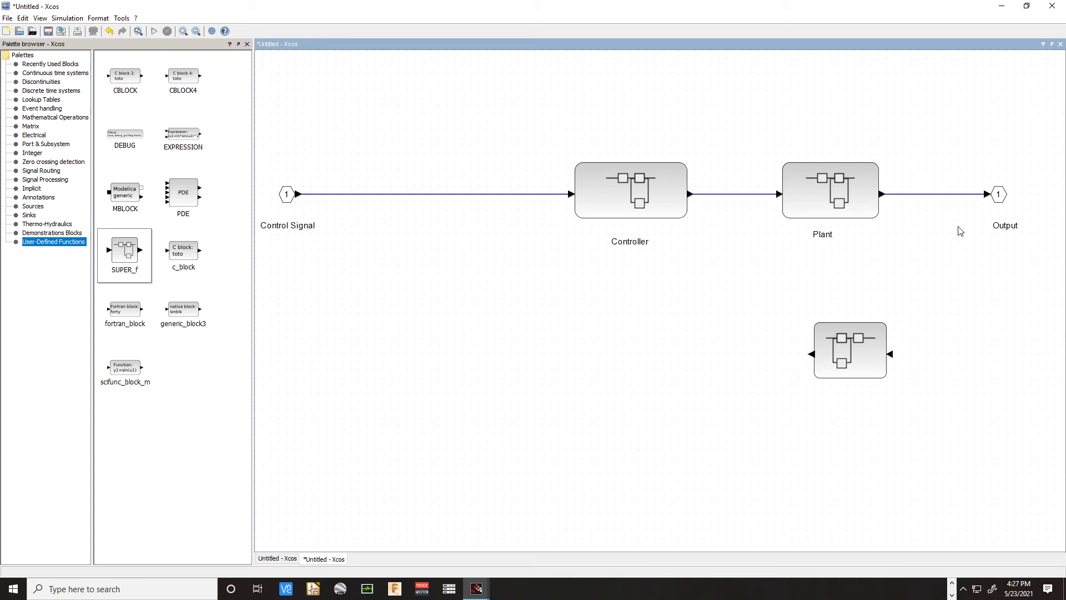
Branch the Plant-to-Output link into the new superblock's input and label the block "Sensor"
left_click_drag(936, 197, 891, 356)
left_click(853, 393)
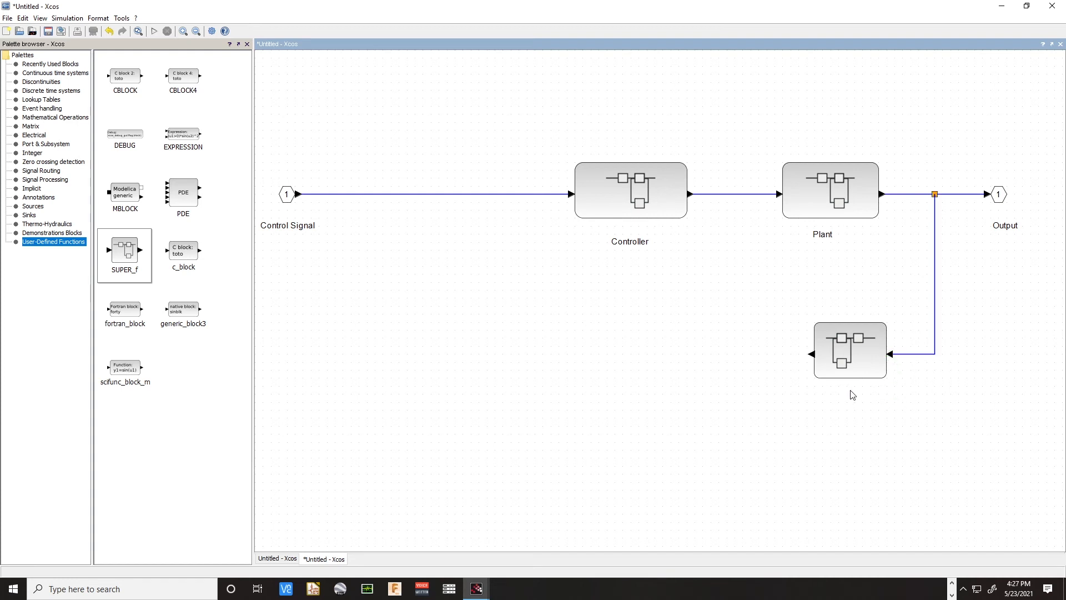
double_click(848, 392)
double_click(854, 395)
type("Sensor")
left_click(976, 395)
Place a BIGSOM_f summing block between Control Signal and Controller and set its second input gain to -1
left_click(44, 118)
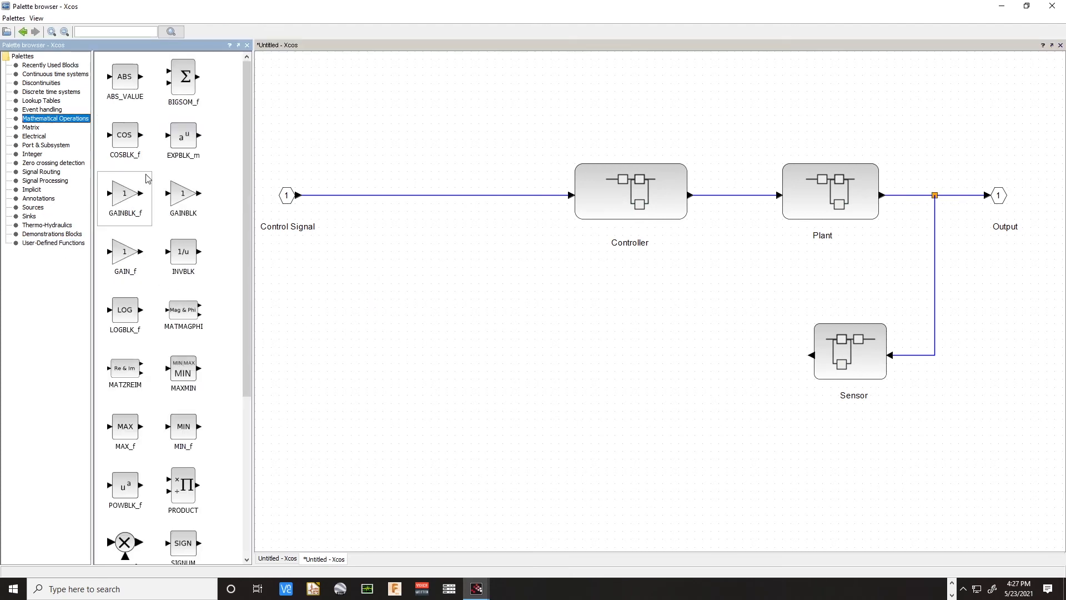
left_click_drag(182, 82, 419, 240)
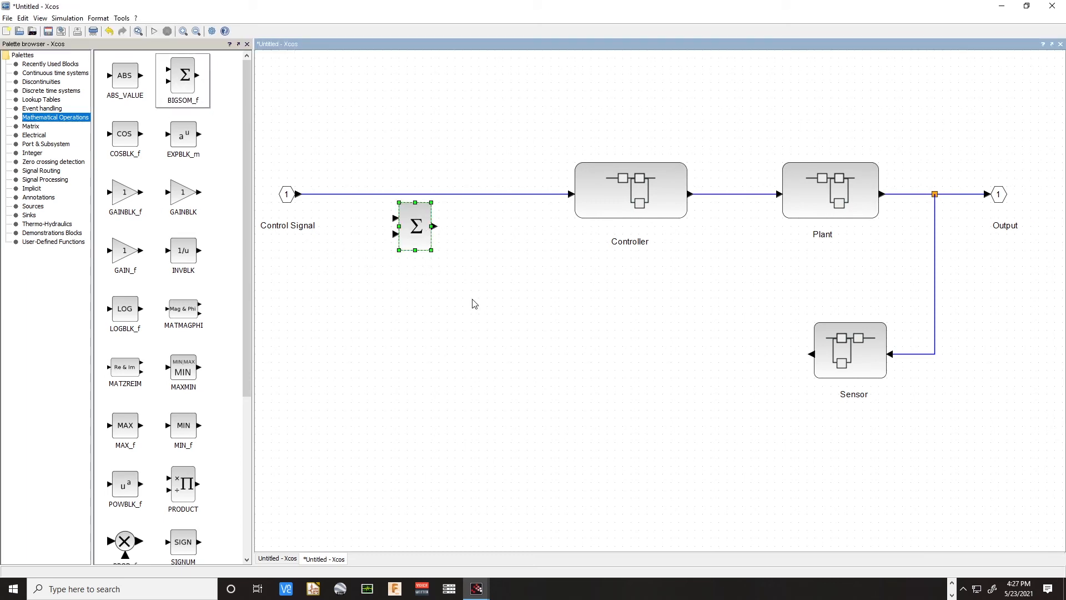
double_click(412, 239)
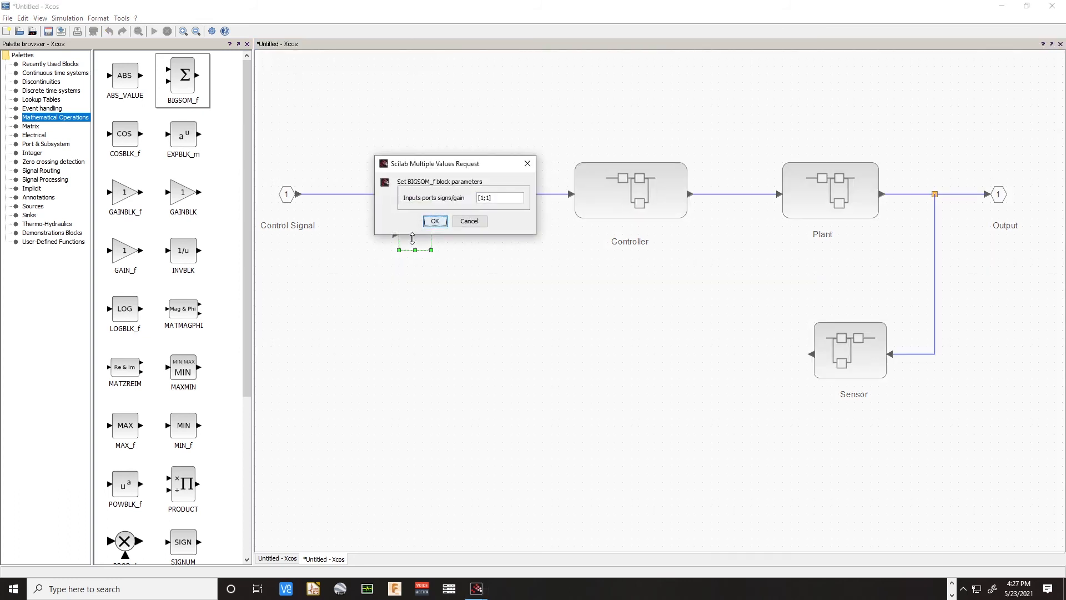
double_click(491, 199)
type("-1")
type("-")
left_click(435, 221)
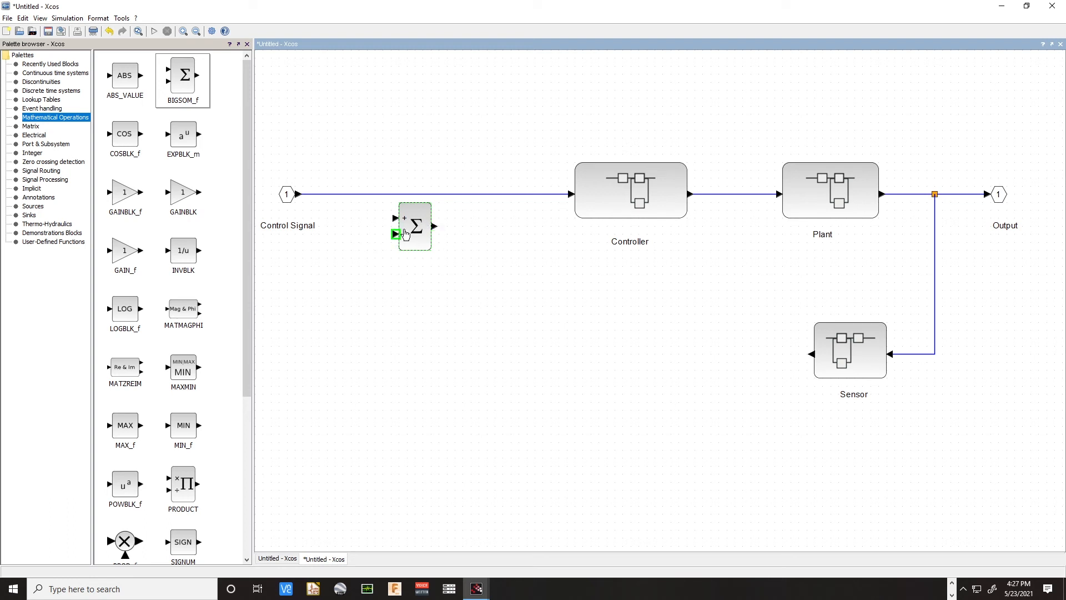
Replace the direct input-to-Controller link by wiring the input port to the summing block's positive input and its output to Controller
left_click(335, 195)
key("Delete")
key("ctrl+z")
left_click(360, 237)
left_click(364, 195)
key("Delete")
mouse_move(414, 228)
left_mouse_down()
mouse_move(416, 194)
mouse_move(572, 197)
left_mouse_up()
mouse_move(264, 161)
left_mouse_down()
mouse_move(315, 220)
mouse_move(312, 181)
mouse_move(394, 186)
left_mouse_up()
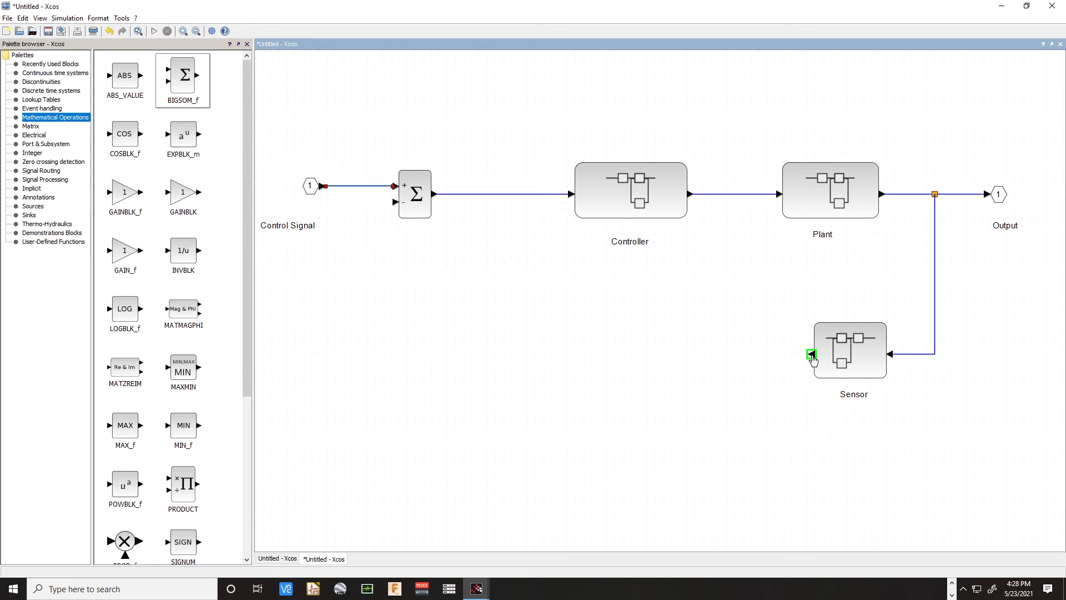
Connect Sensor's output to the summing block's negative input, routing the link beneath the forward path
left_click_drag(812, 355, 375, 357)
left_click(374, 353)
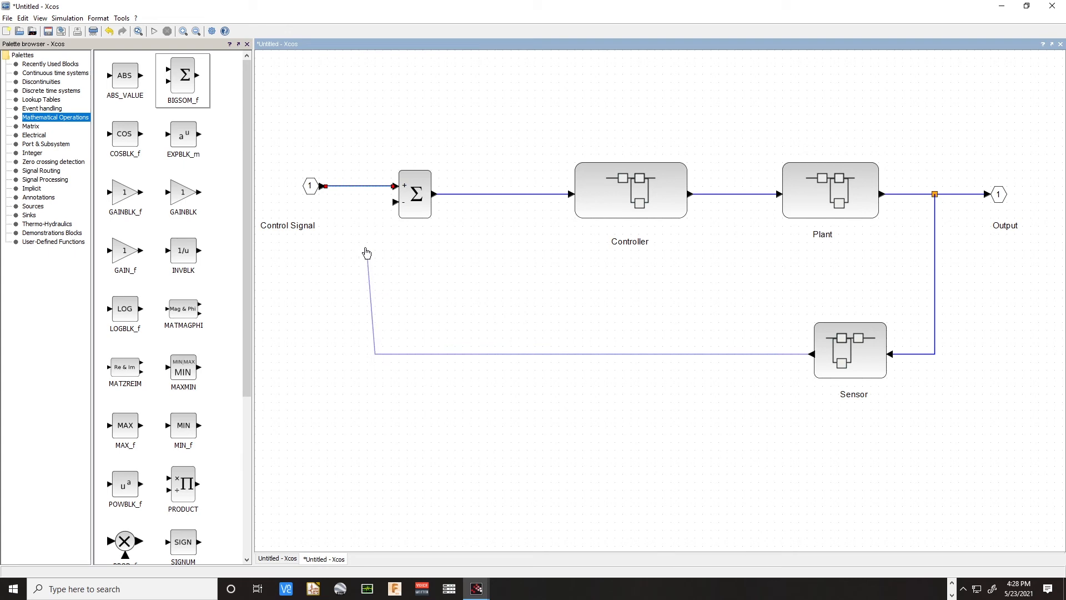
left_click(395, 203)
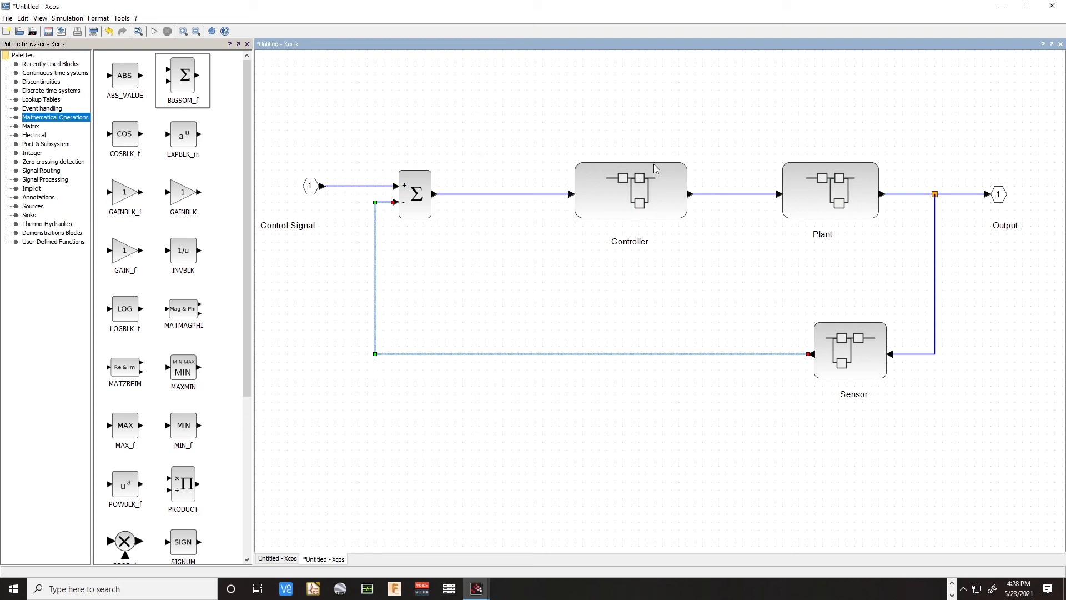
mouse_move(802, 188)
left_click(546, 444)
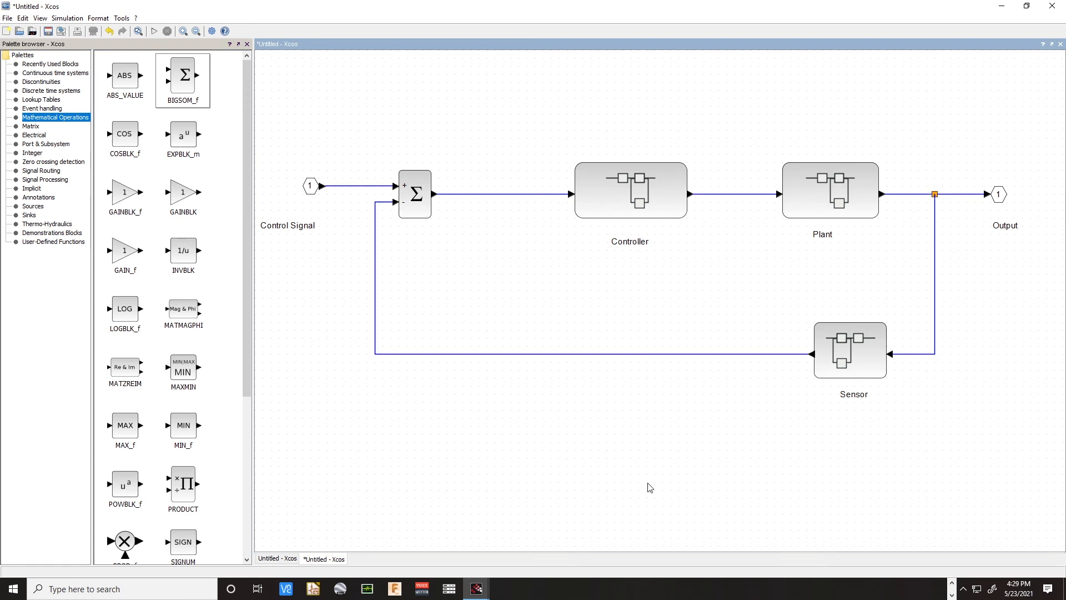